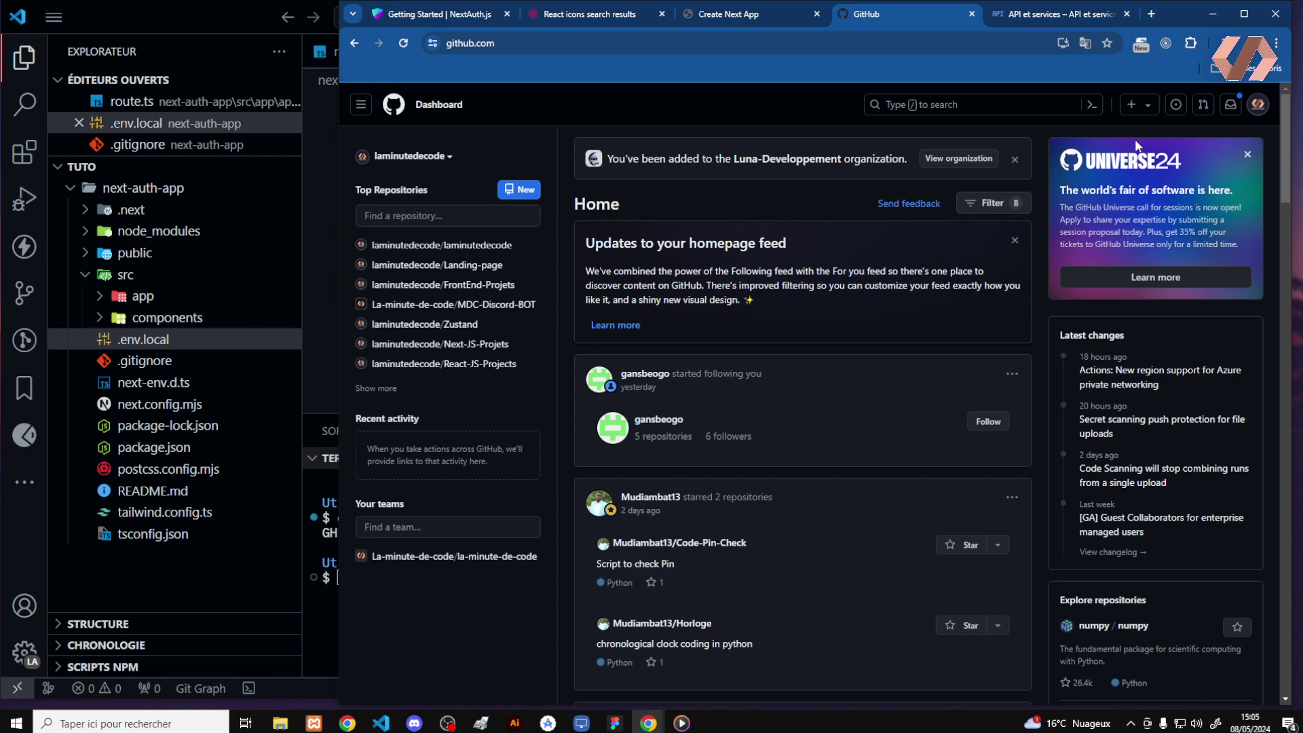
# Go from the GitHub avatar menu through account Settings to Developer settings
pyautogui.click(1259, 106)
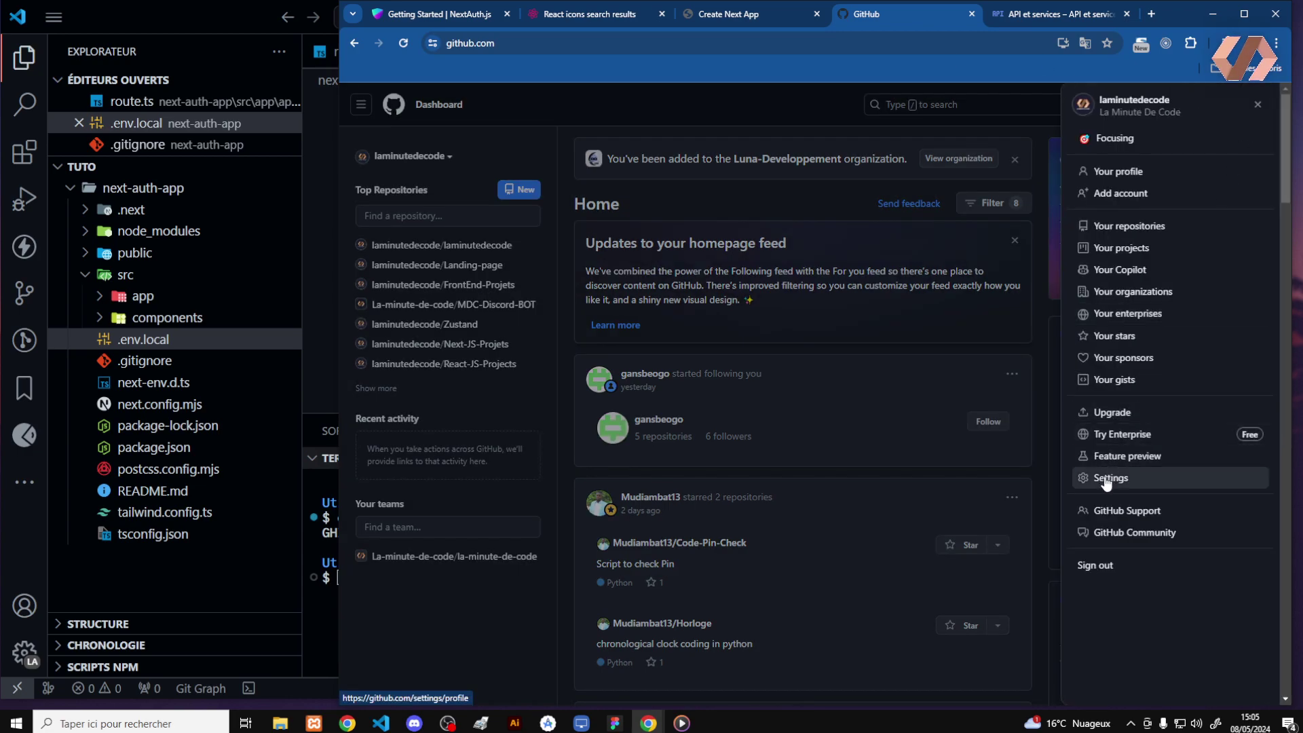
pyautogui.click(1106, 477)
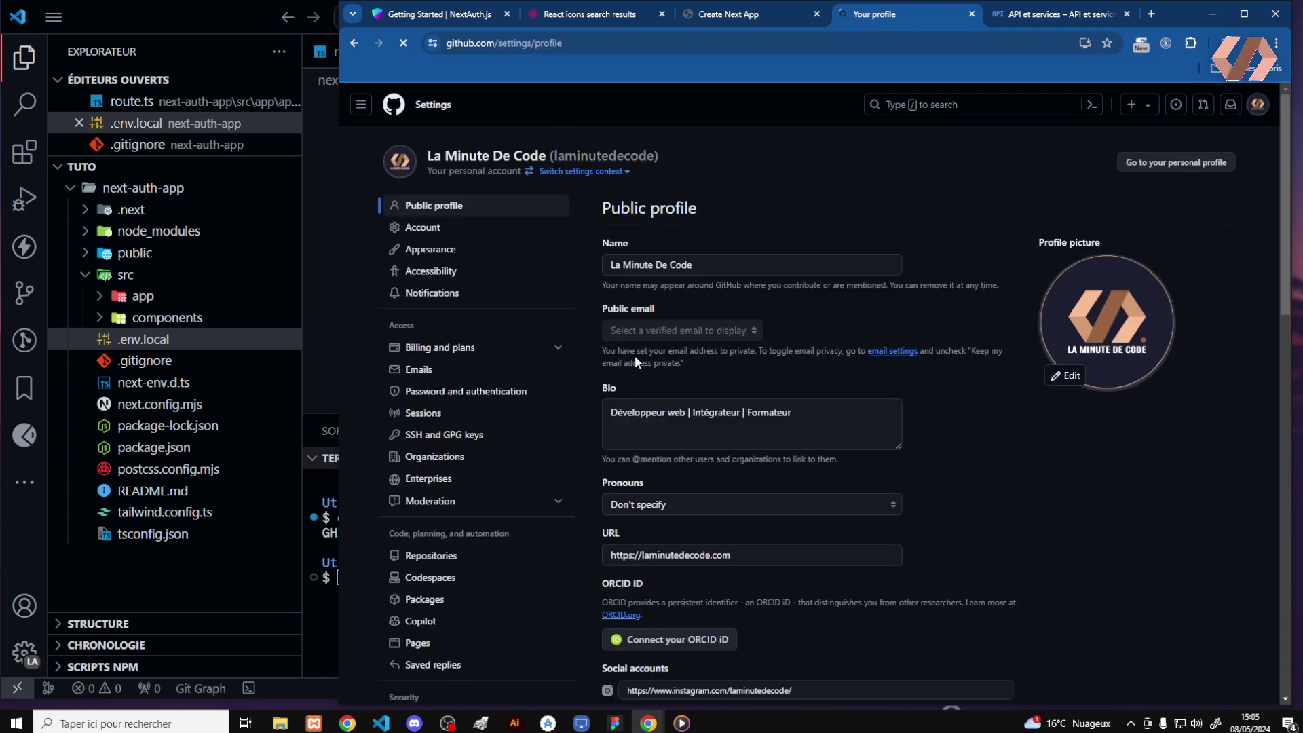
pyautogui.moveTo(1283, 163); pyautogui.dragTo(1282, 423)
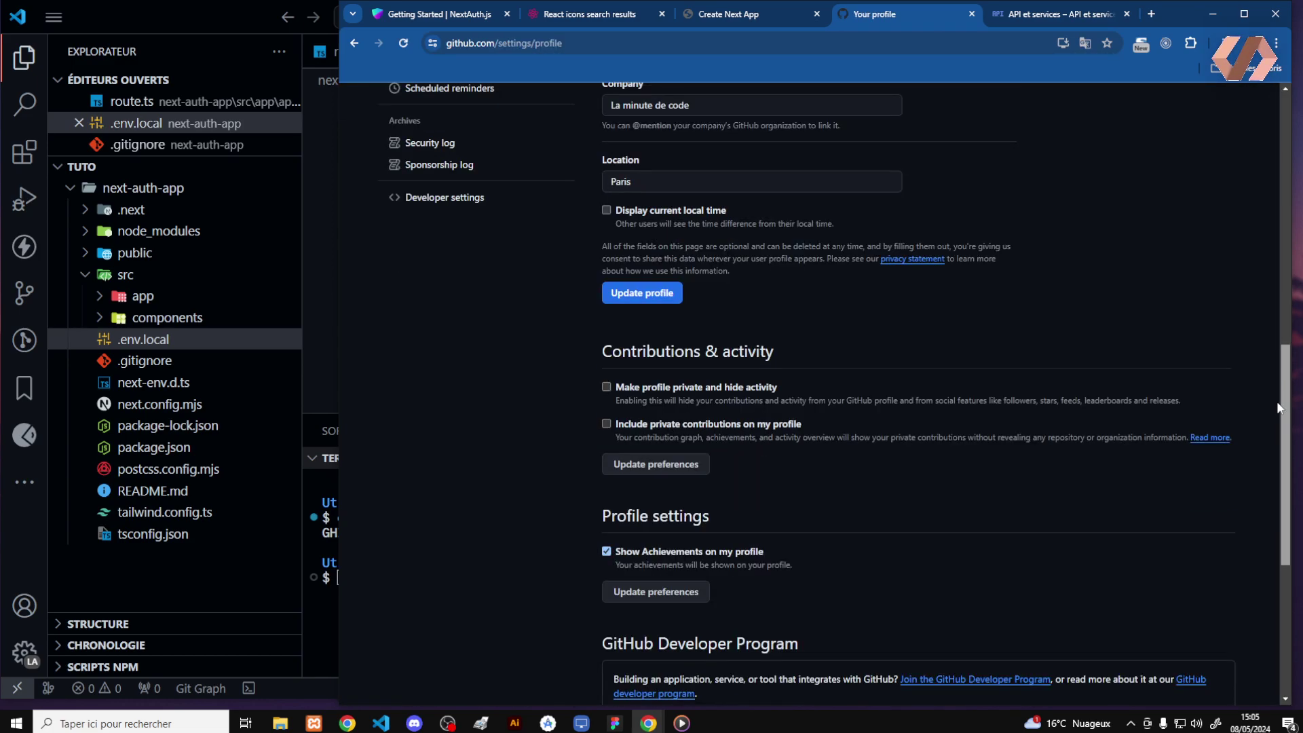
pyautogui.click(482, 199)
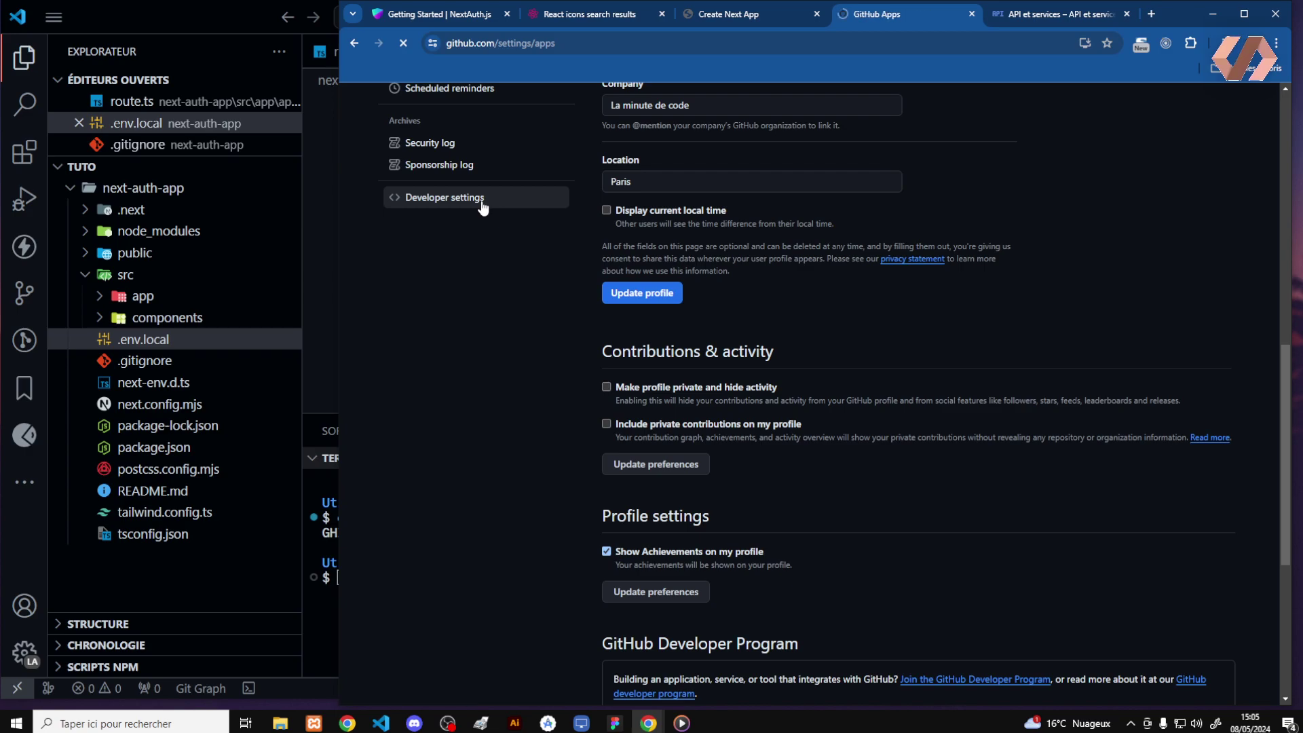
pyautogui.click(442, 182)
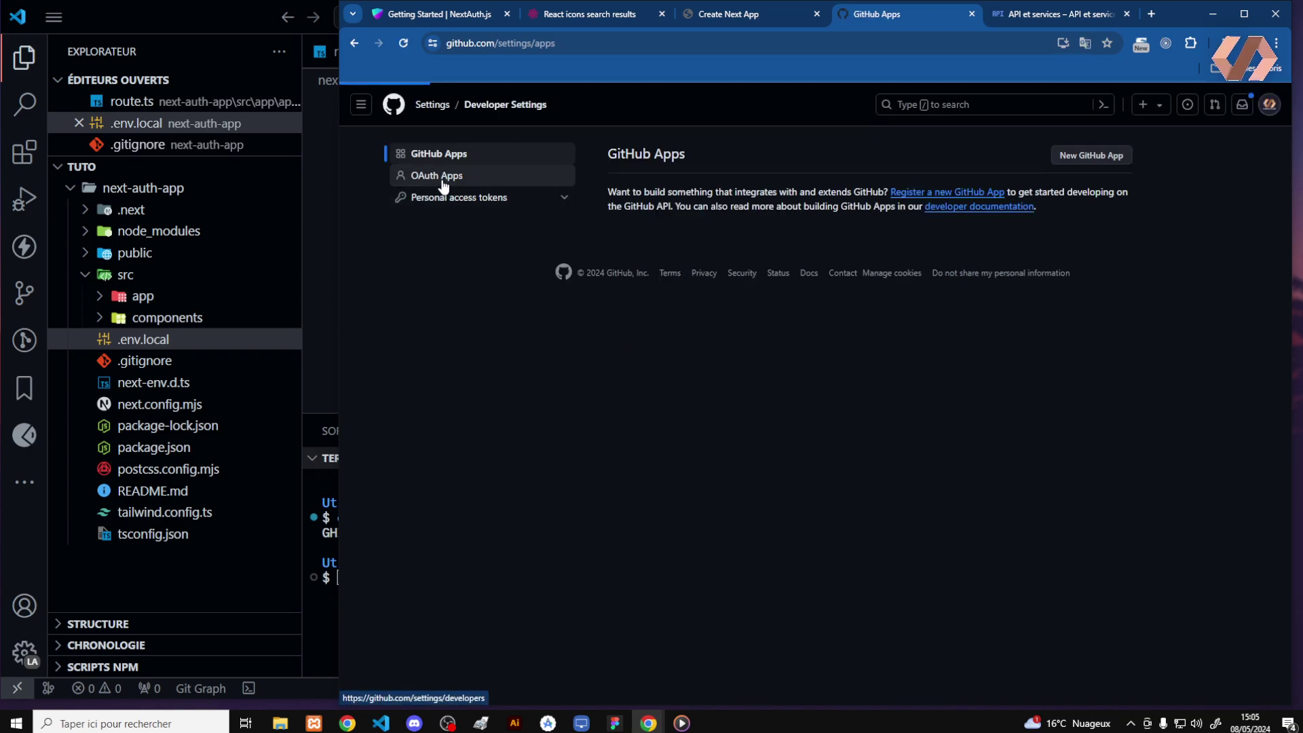
pyautogui.click(849, 223)
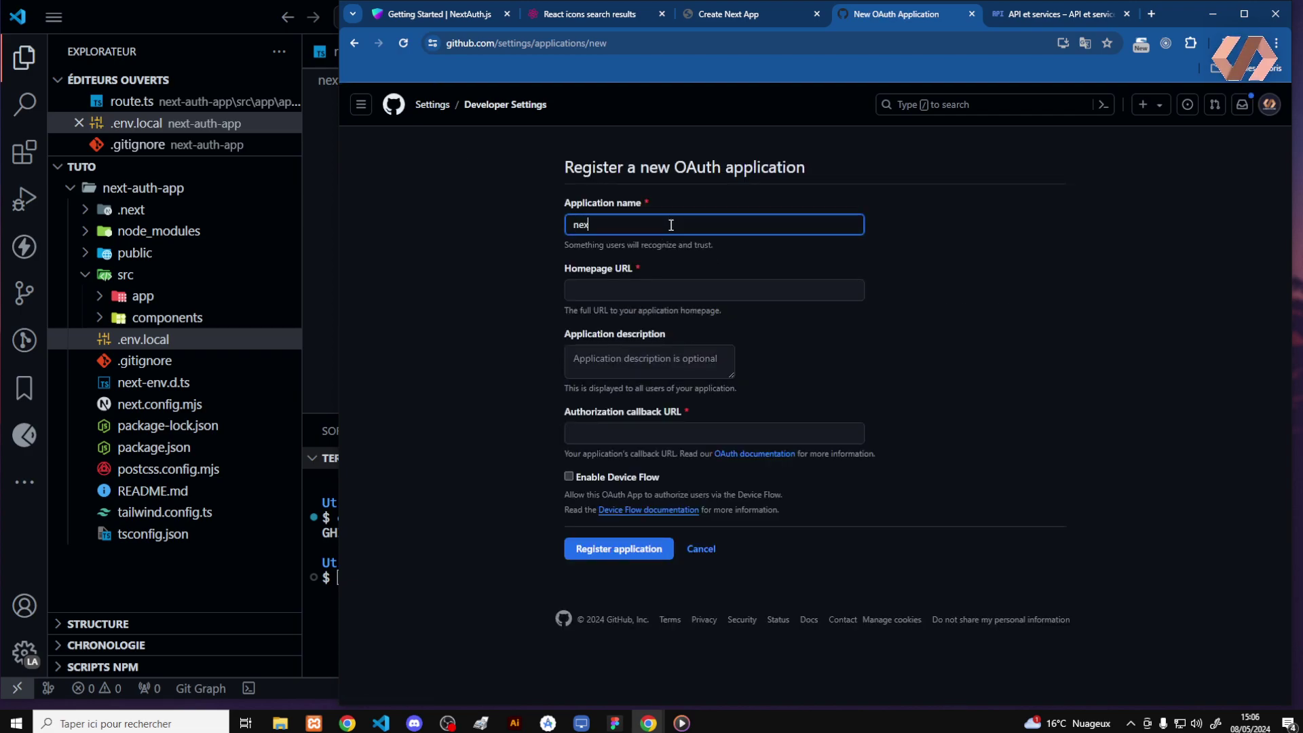
pyautogui.write('next-auth-app')
pyautogui.click(650, 284)
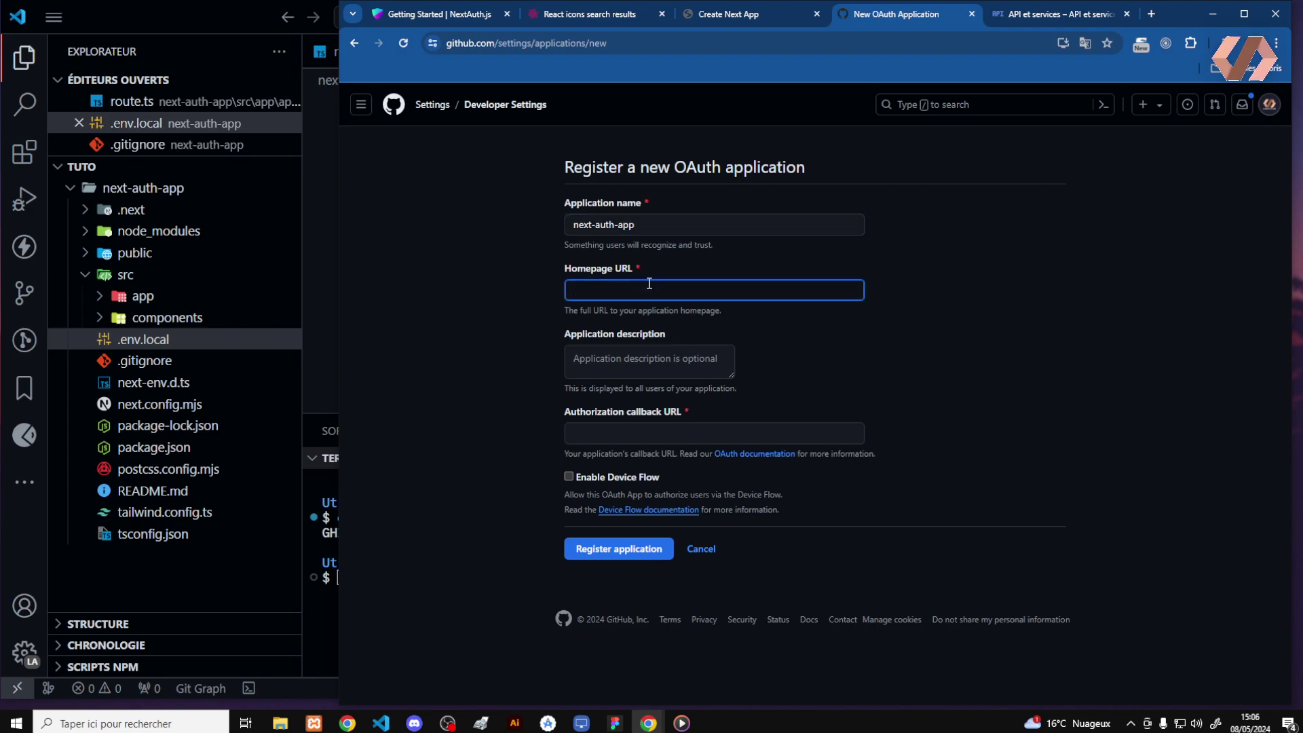
pyautogui.write('http://localhost:3000')
pyautogui.hotkey('ctrl', 'a')
pyautogui.hotkey('ctrl', 'c')
pyautogui.click(626, 433)
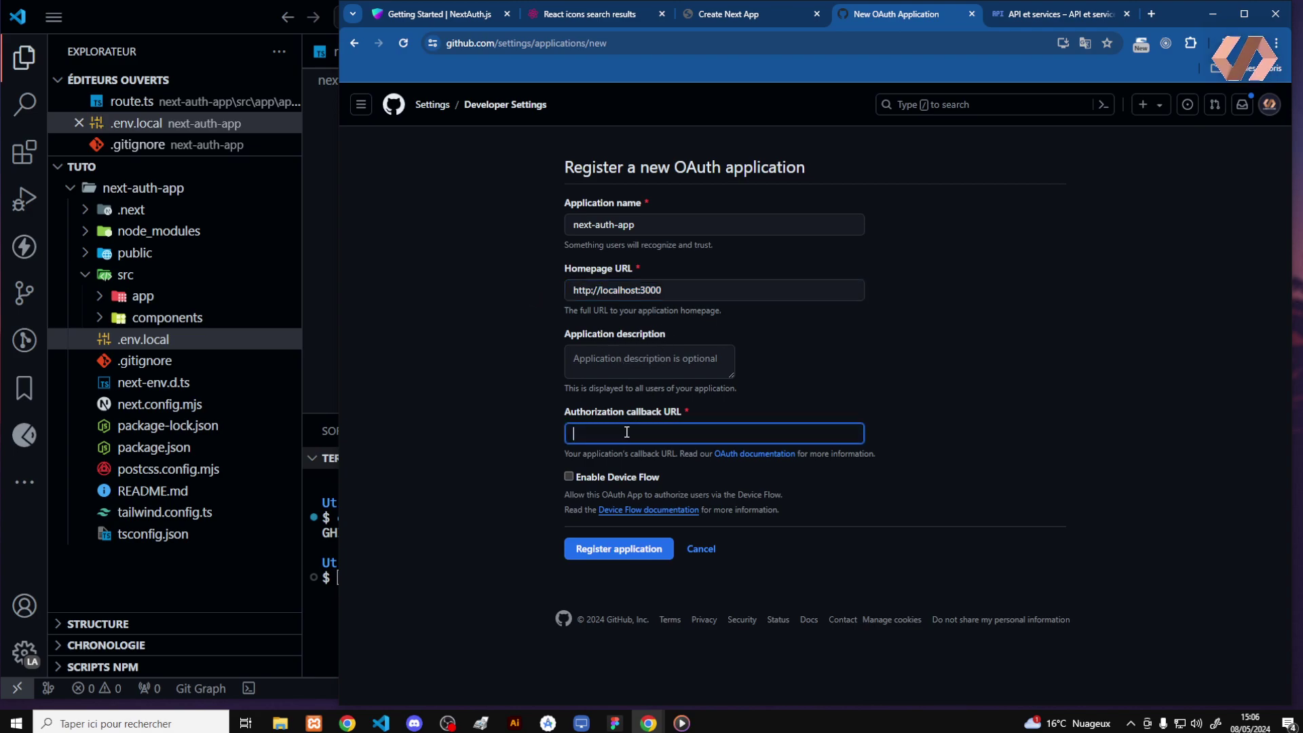
pyautogui.hotkey('ctrl', 'v')
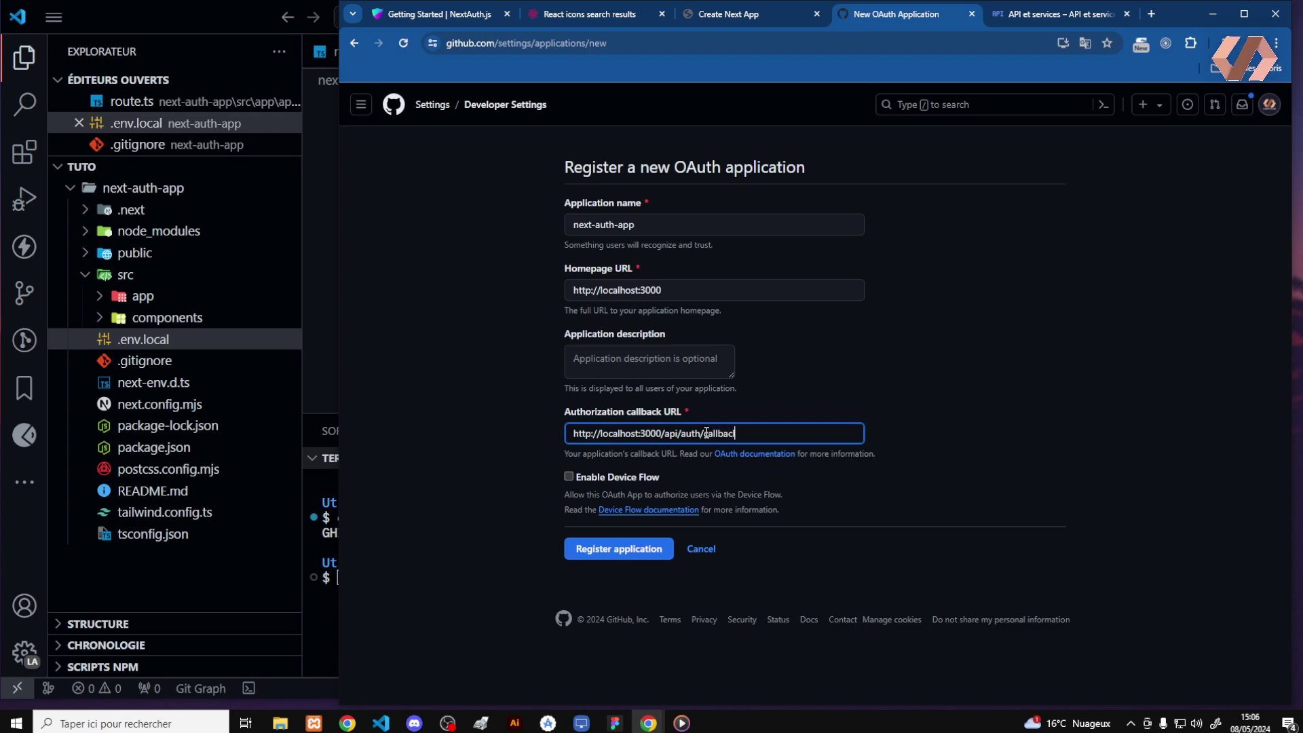
pyautogui.write('ub')
pyautogui.click(740, 434)
pyautogui.press('BackSpace')
pyautogui.press('BackSpace')
pyautogui.write('k/github')
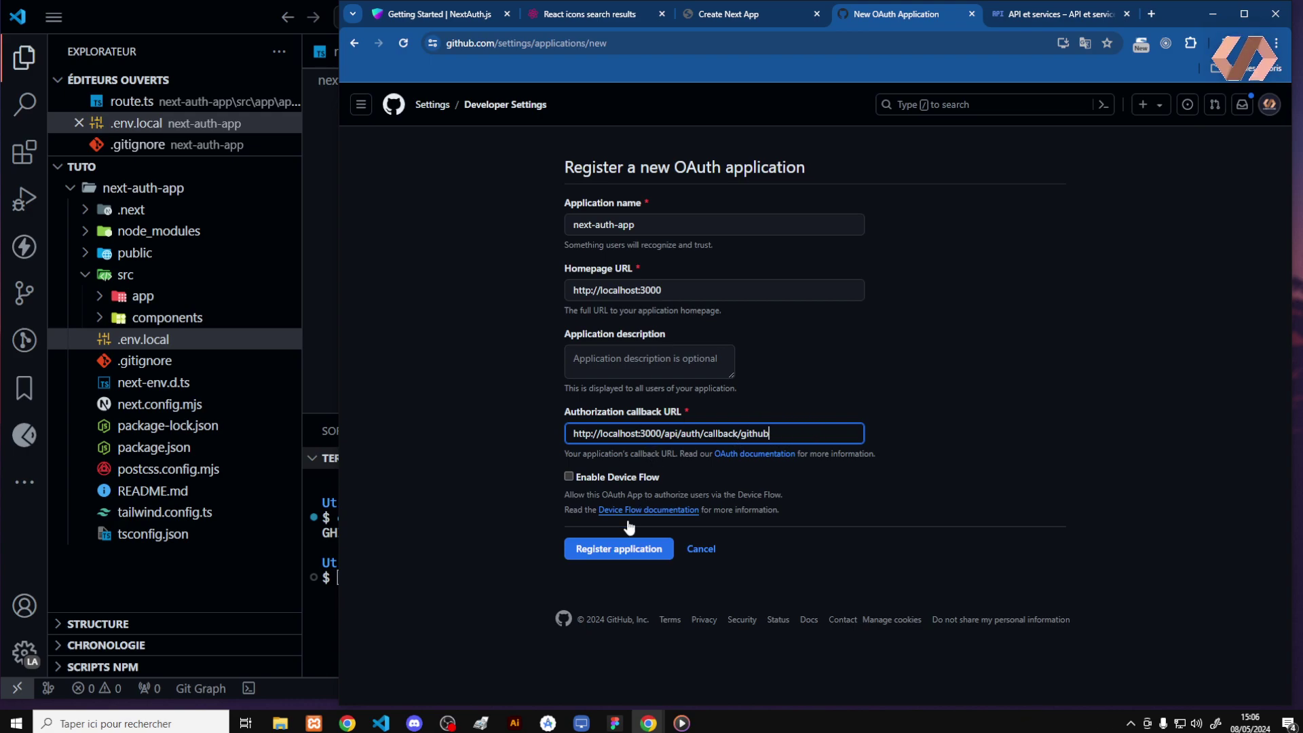
# Register next-auth-app and paste its Client ID after GITHUB_ID= in .env.local
pyautogui.click(600, 555)
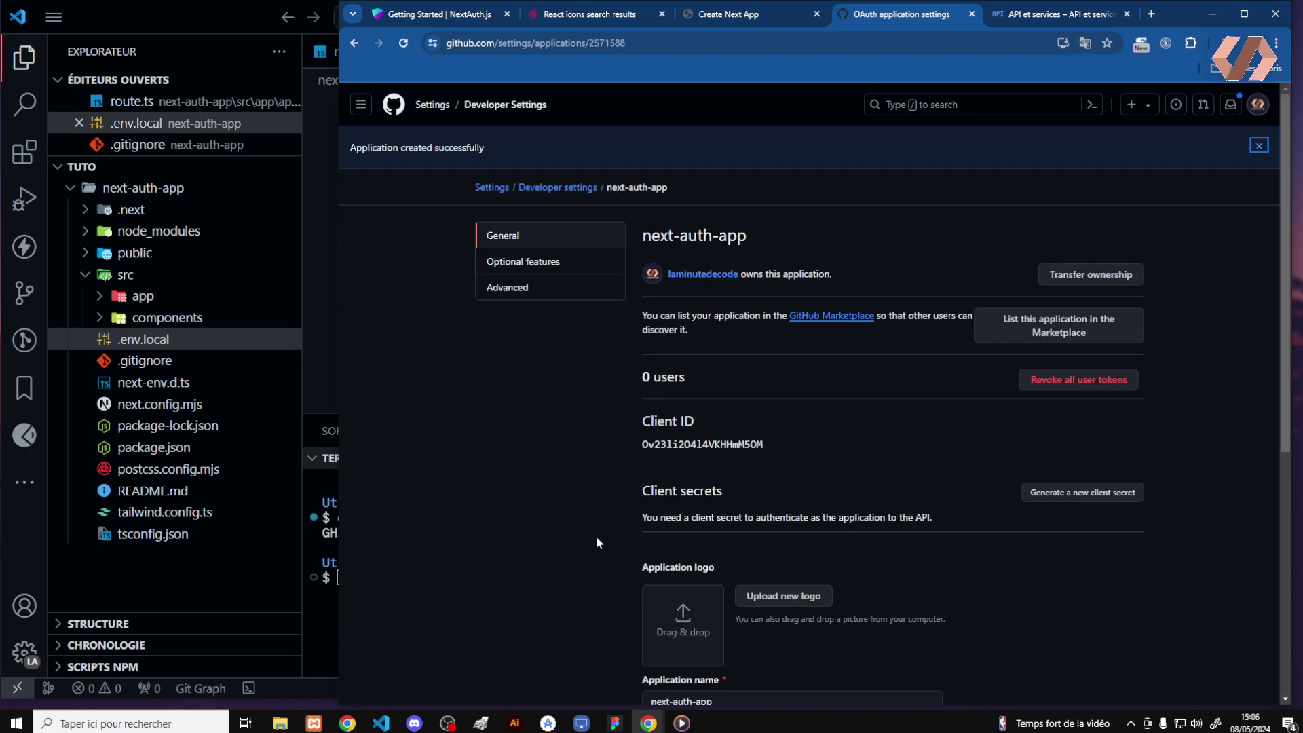
pyautogui.doubleClick(699, 442)
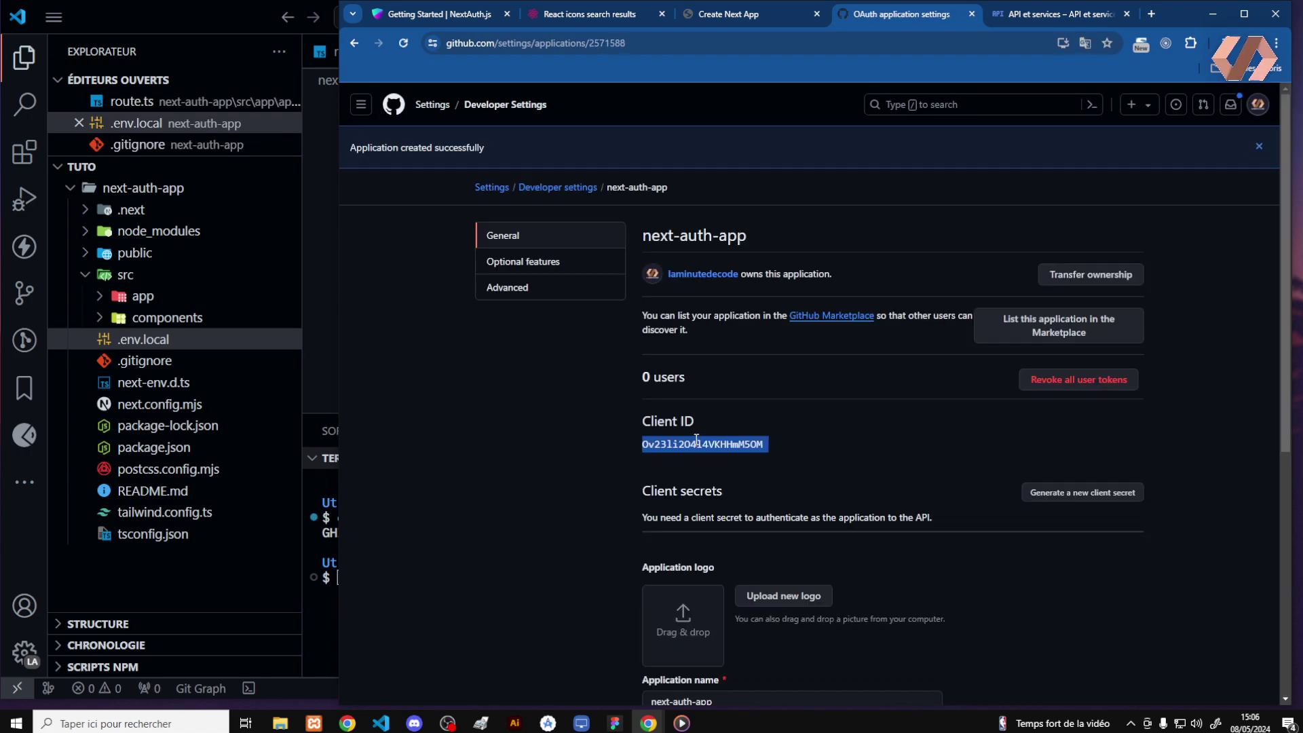
pyautogui.hotkey('ctrl', 'c')
pyautogui.click(331, 428)
pyautogui.click(536, 165)
pyautogui.hotkey('ctrl', 'v')
pyautogui.press('Return')
pyautogui.press('BackSpace')
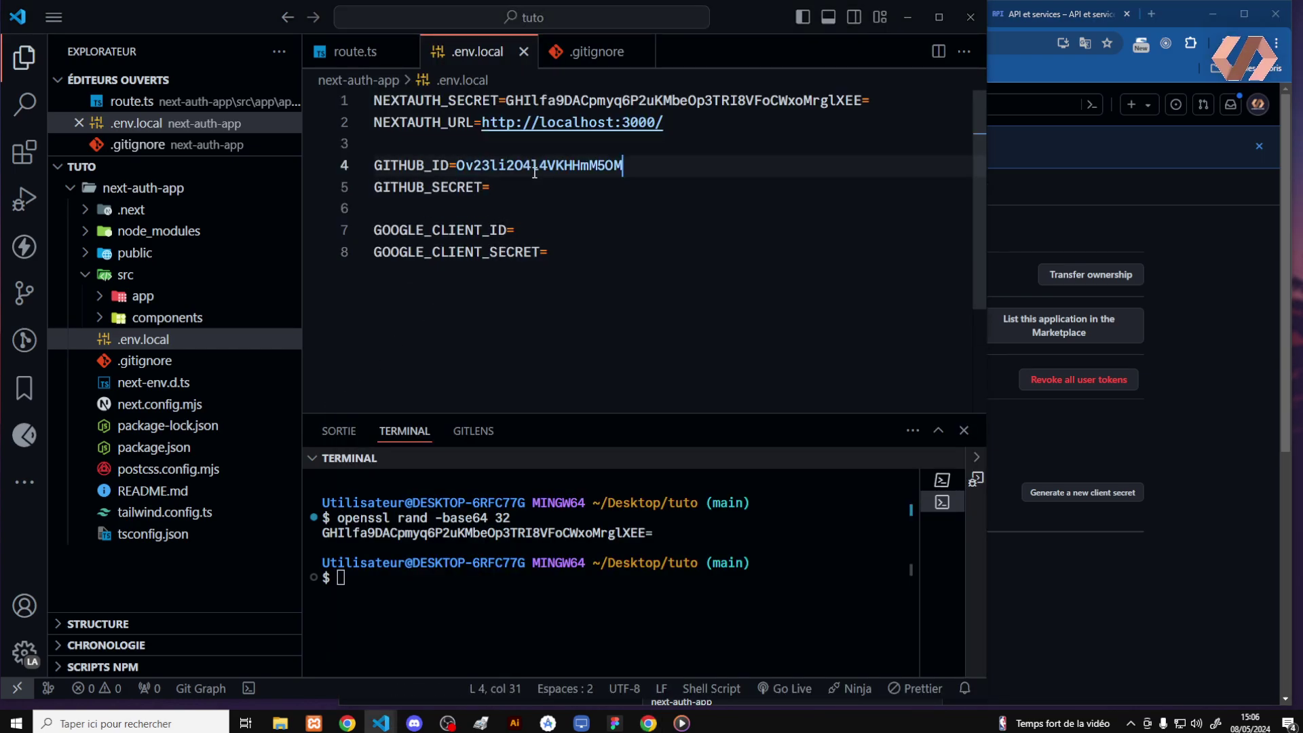
# Generate a new client secret and paste it after GITHUB_SECRET= in .env.local
pyautogui.click(1137, 461)
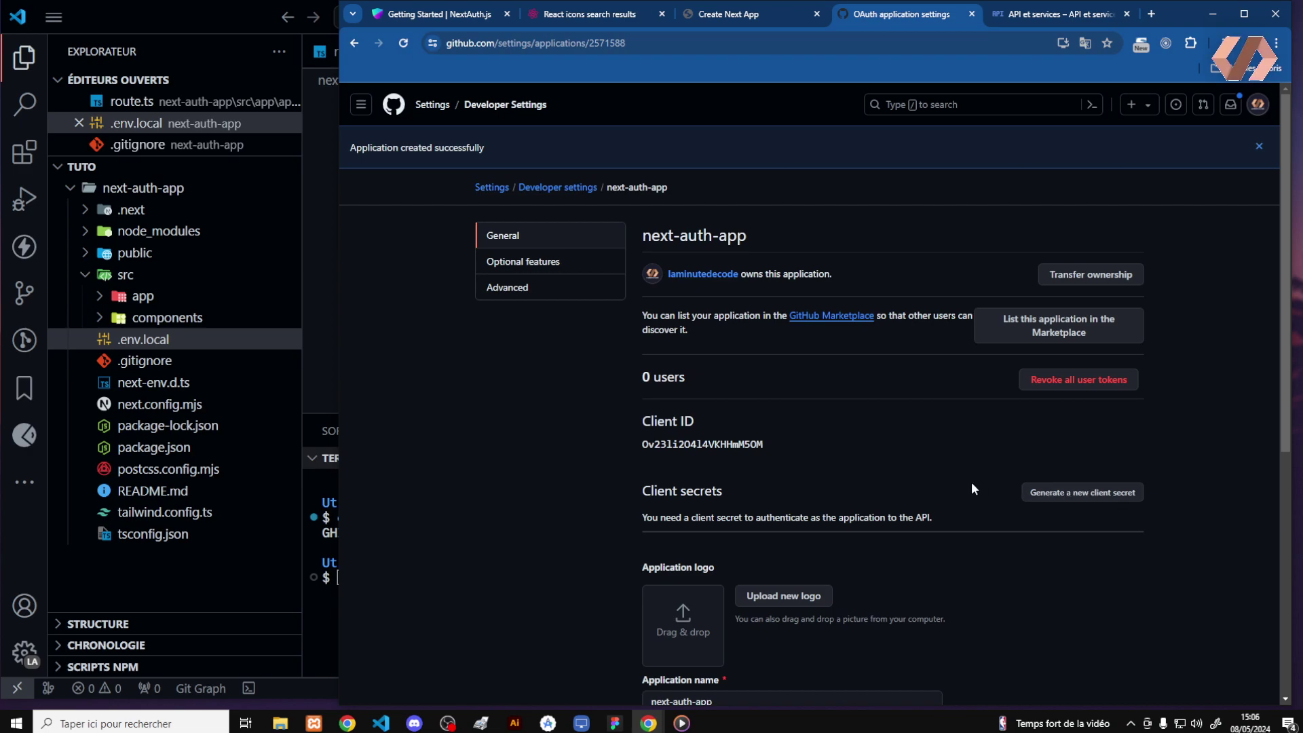
pyautogui.click(1038, 494)
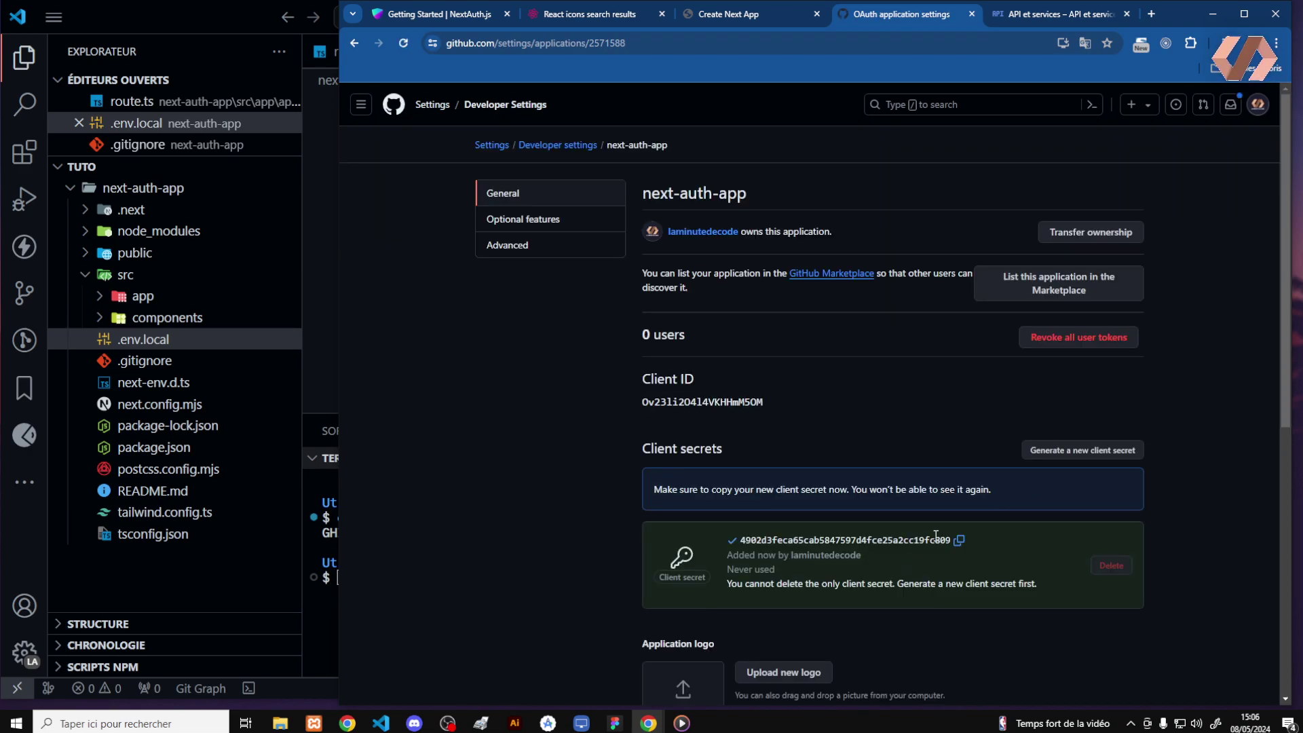
pyautogui.click(960, 539)
pyautogui.click(320, 397)
pyautogui.click(519, 185)
pyautogui.hotkey('ctrl', 'v')
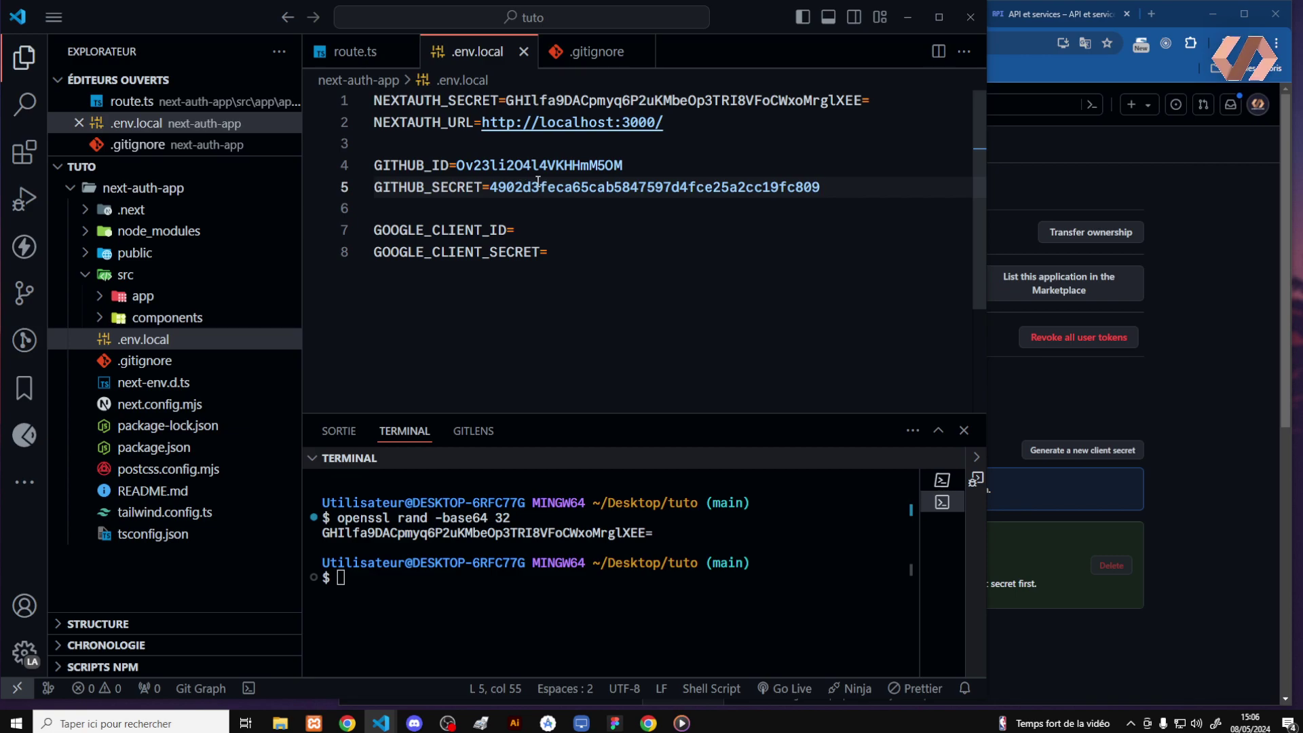
pyautogui.click(1186, 347)
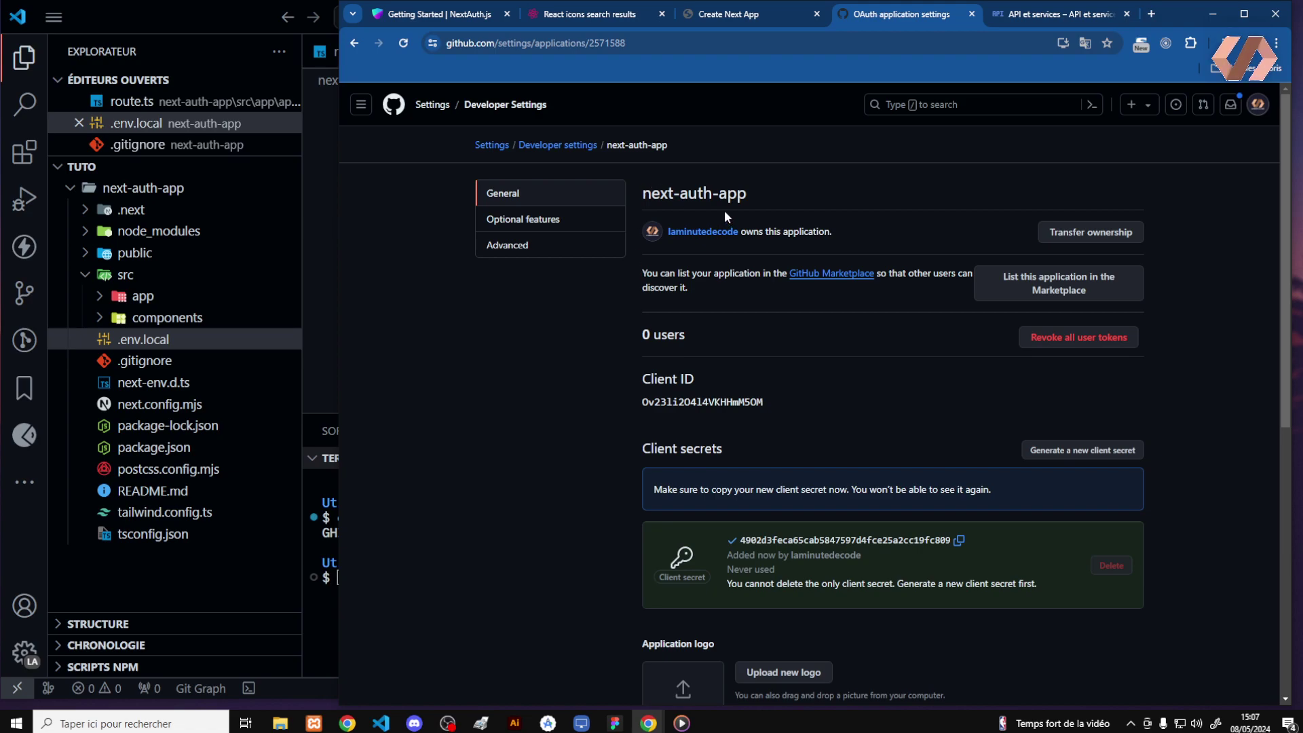
pyautogui.click(1033, 16)
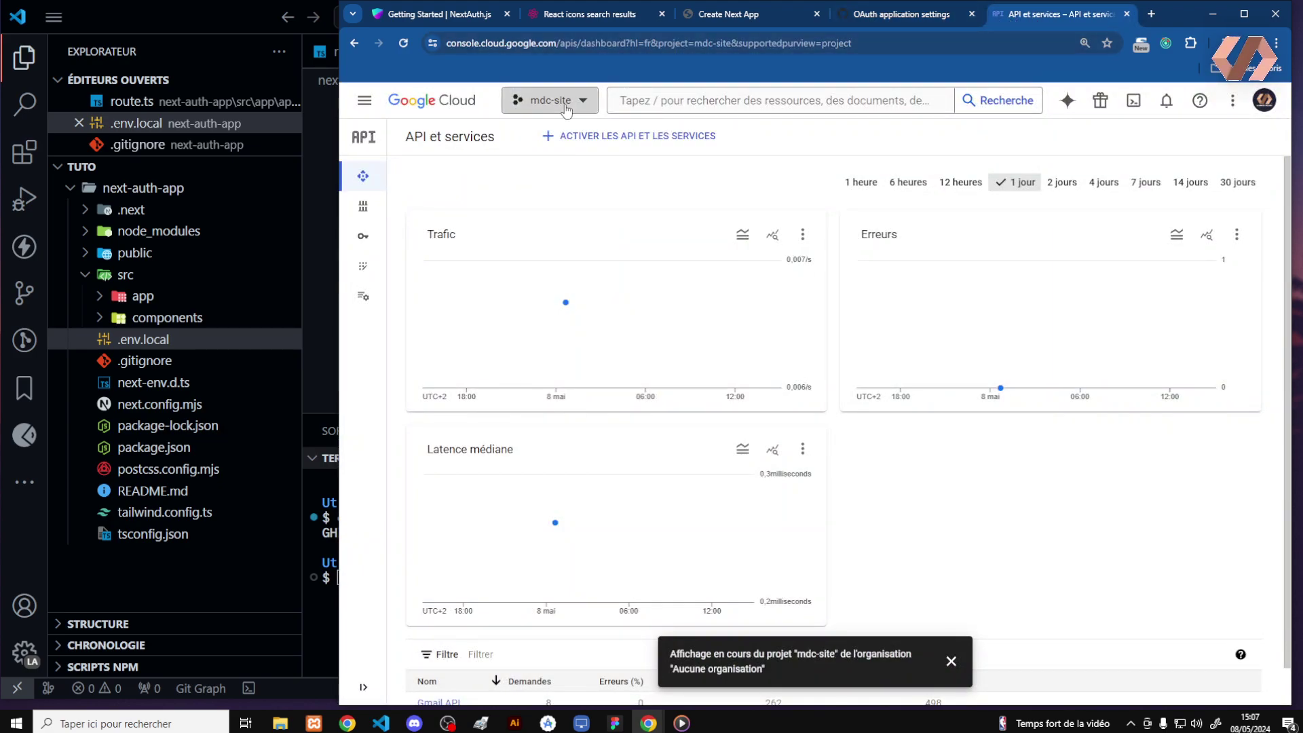
# Create a new Google Cloud project named next-auth
pyautogui.click(566, 110)
pyautogui.click(1040, 194)
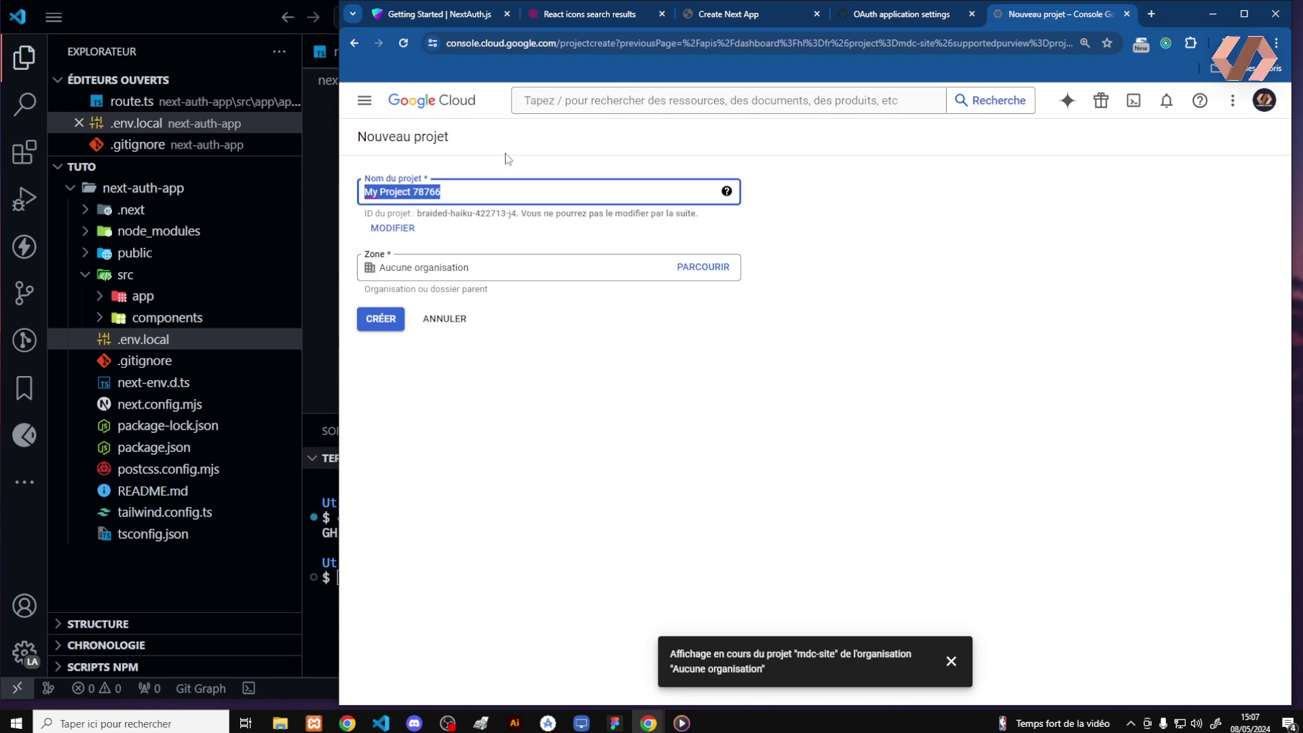
pyautogui.write('next-auth')
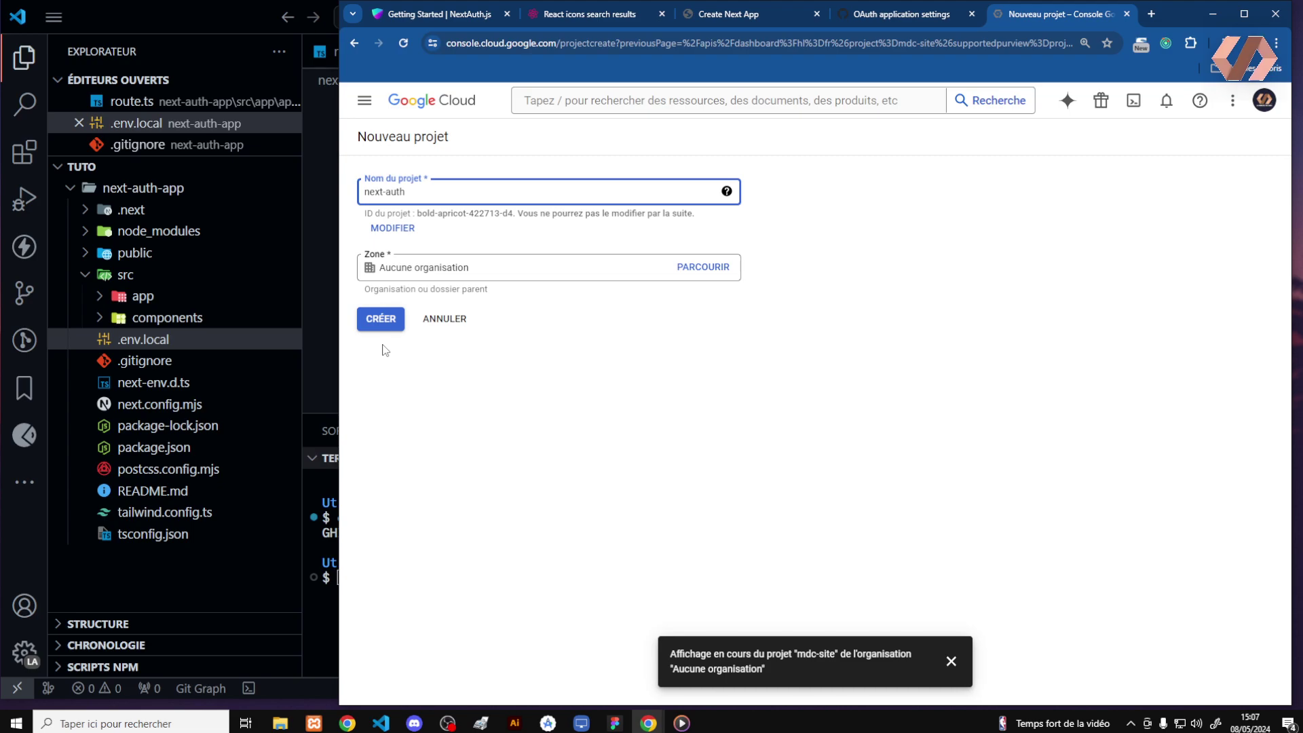
pyautogui.click(383, 323)
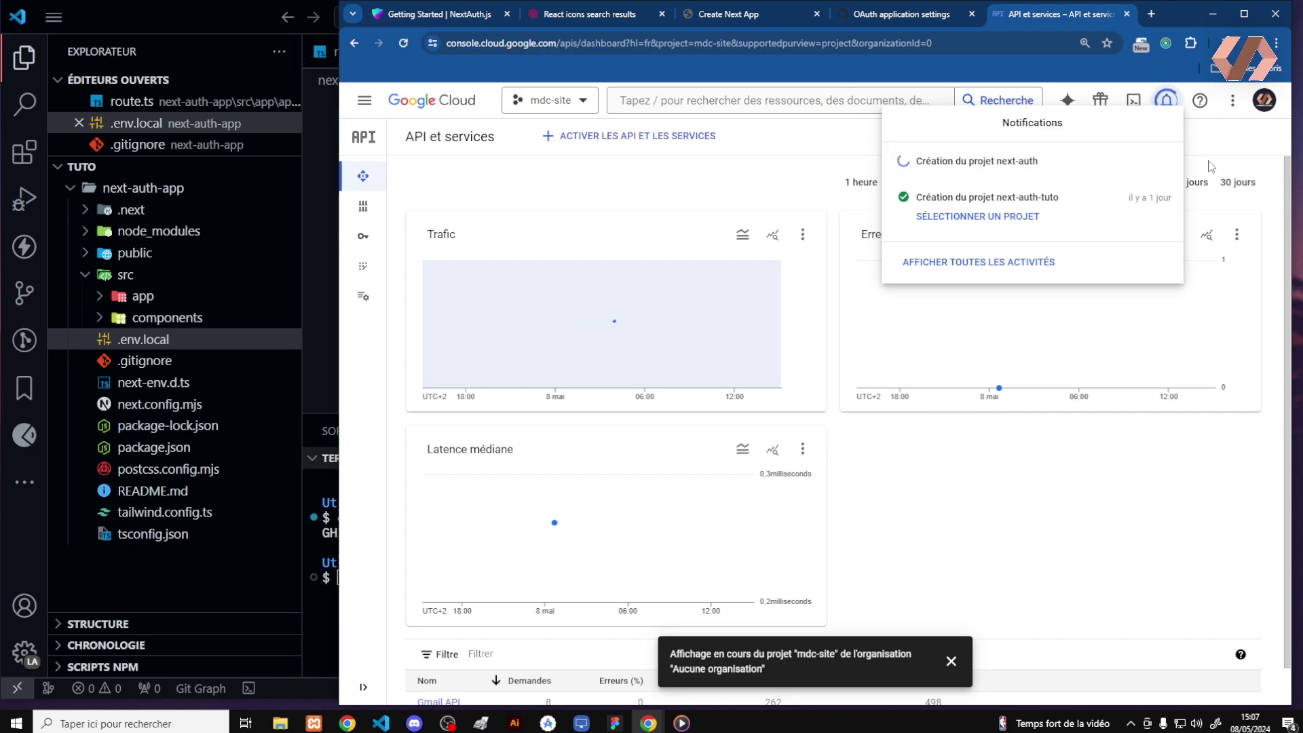
pyautogui.click(843, 311)
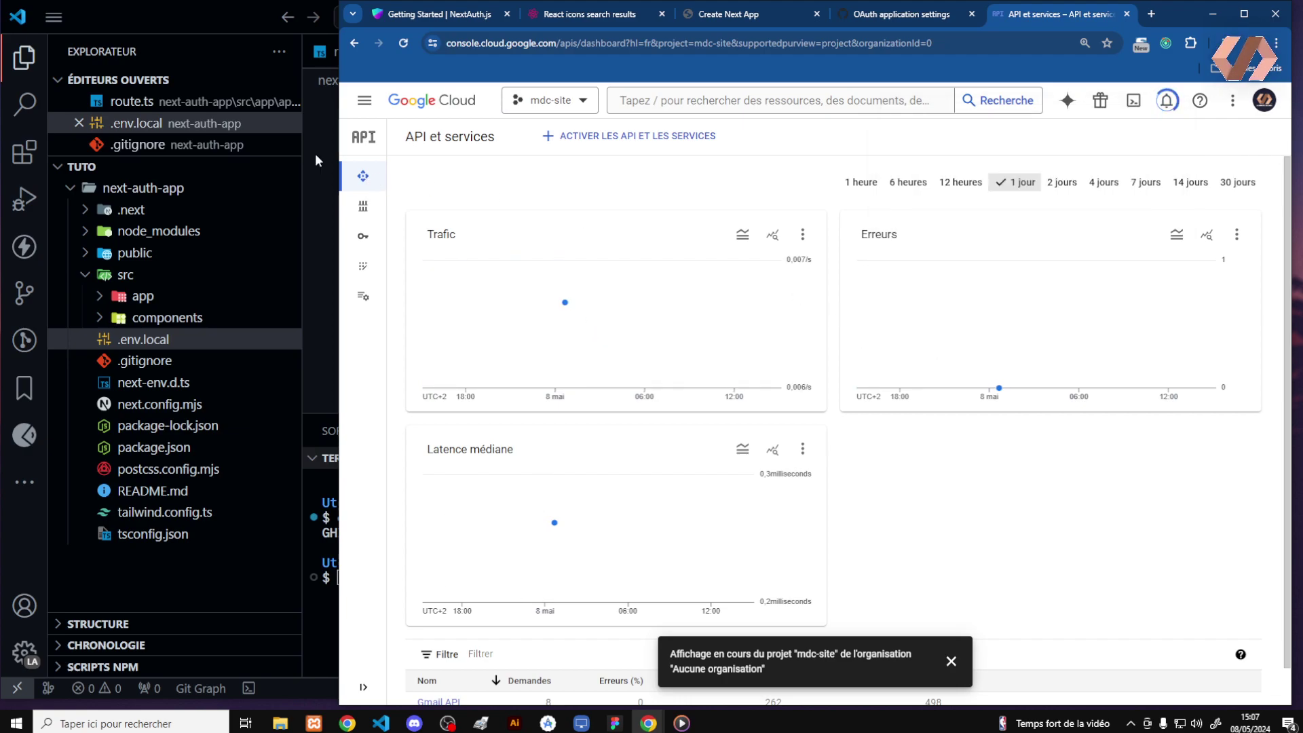
# Navigate to APIs & Services > Credentials (Identifiants) through the navigation menu
pyautogui.click(363, 176)
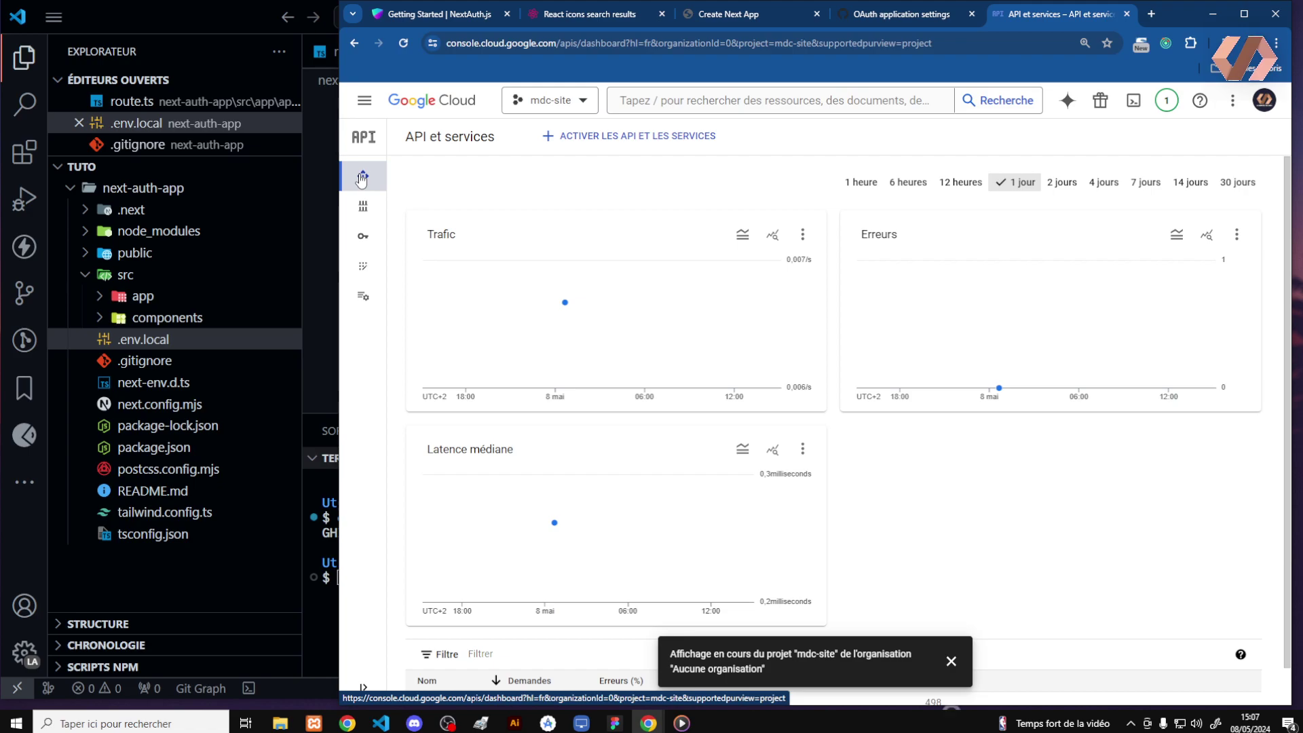
pyautogui.moveTo(373, 145)
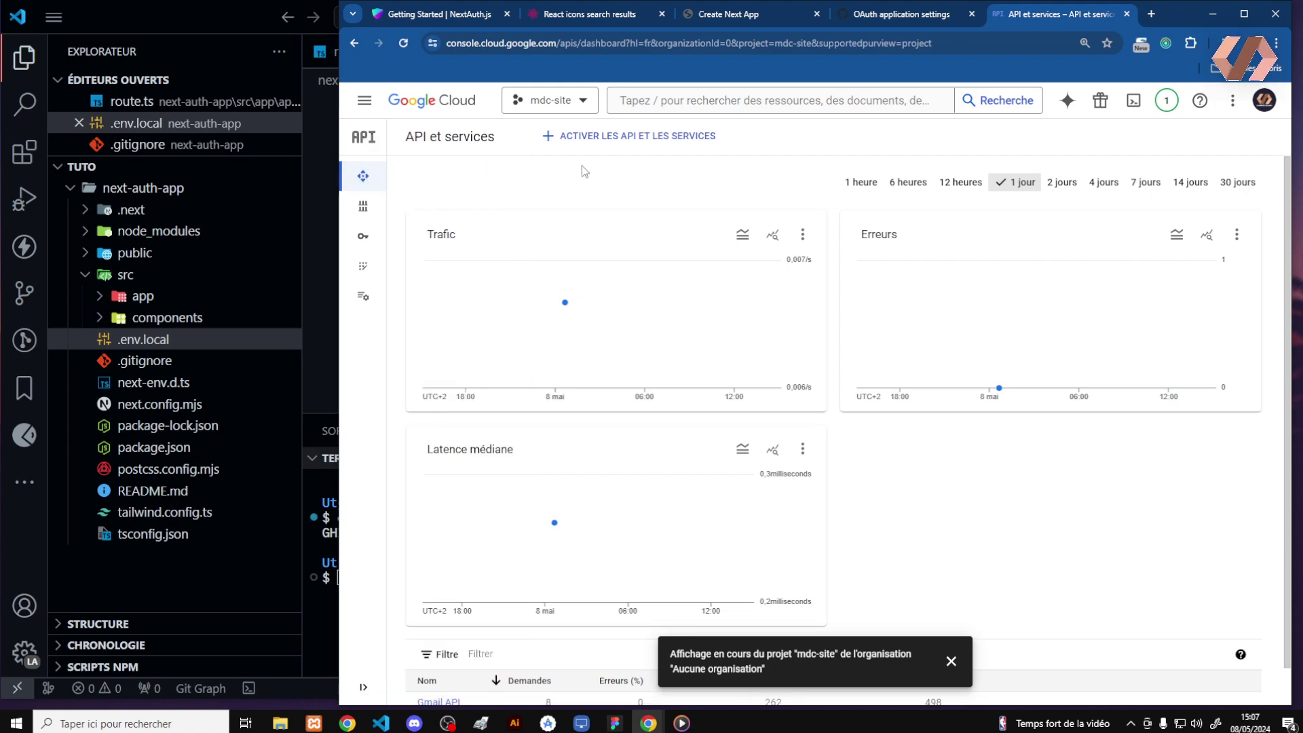
pyautogui.click(373, 107)
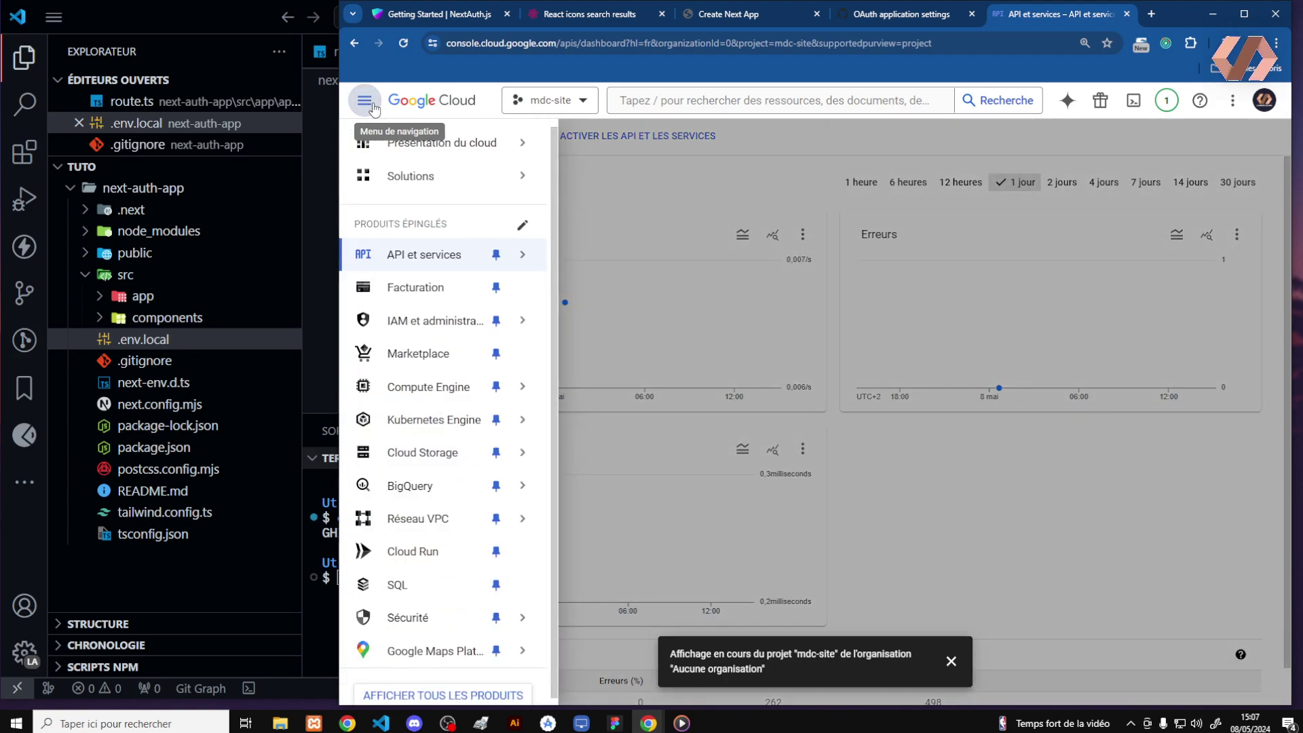
pyautogui.moveTo(497, 264)
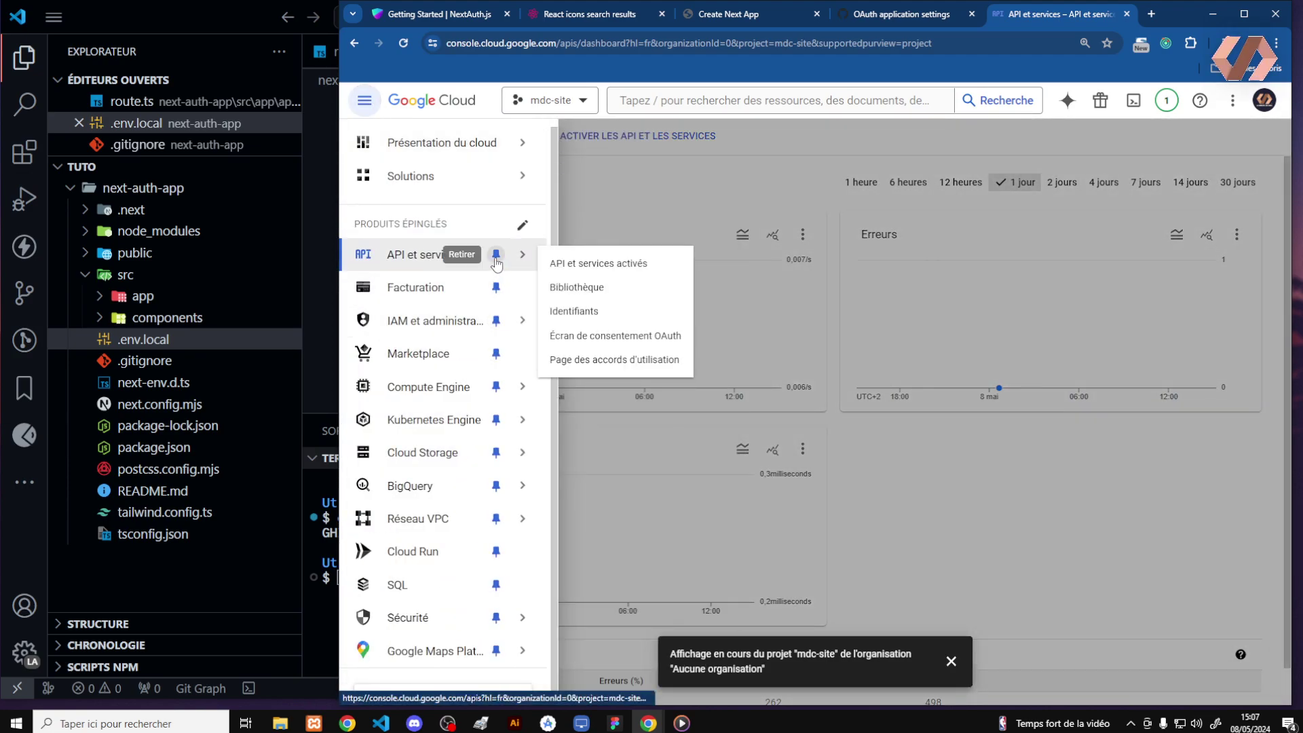
pyautogui.click(592, 312)
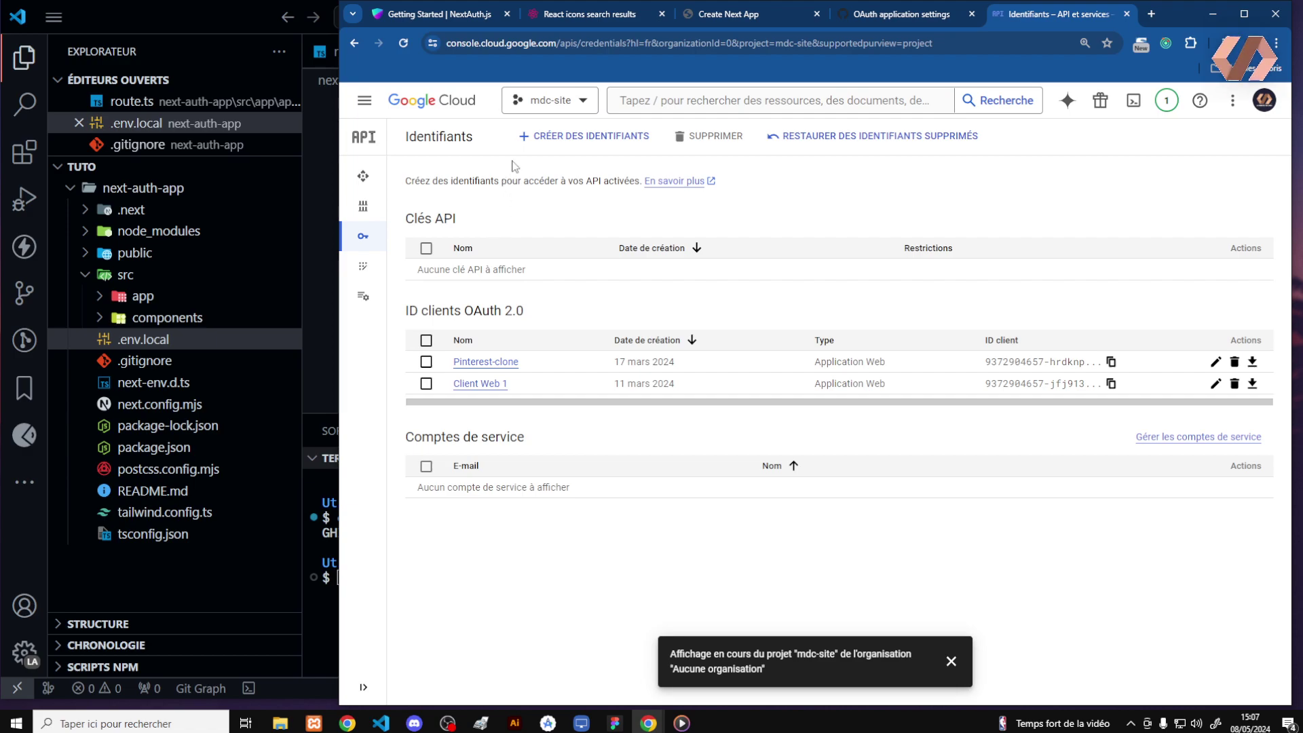
# Switch to the next-auth project and start creating an OAuth client ID credential
pyautogui.click(563, 102)
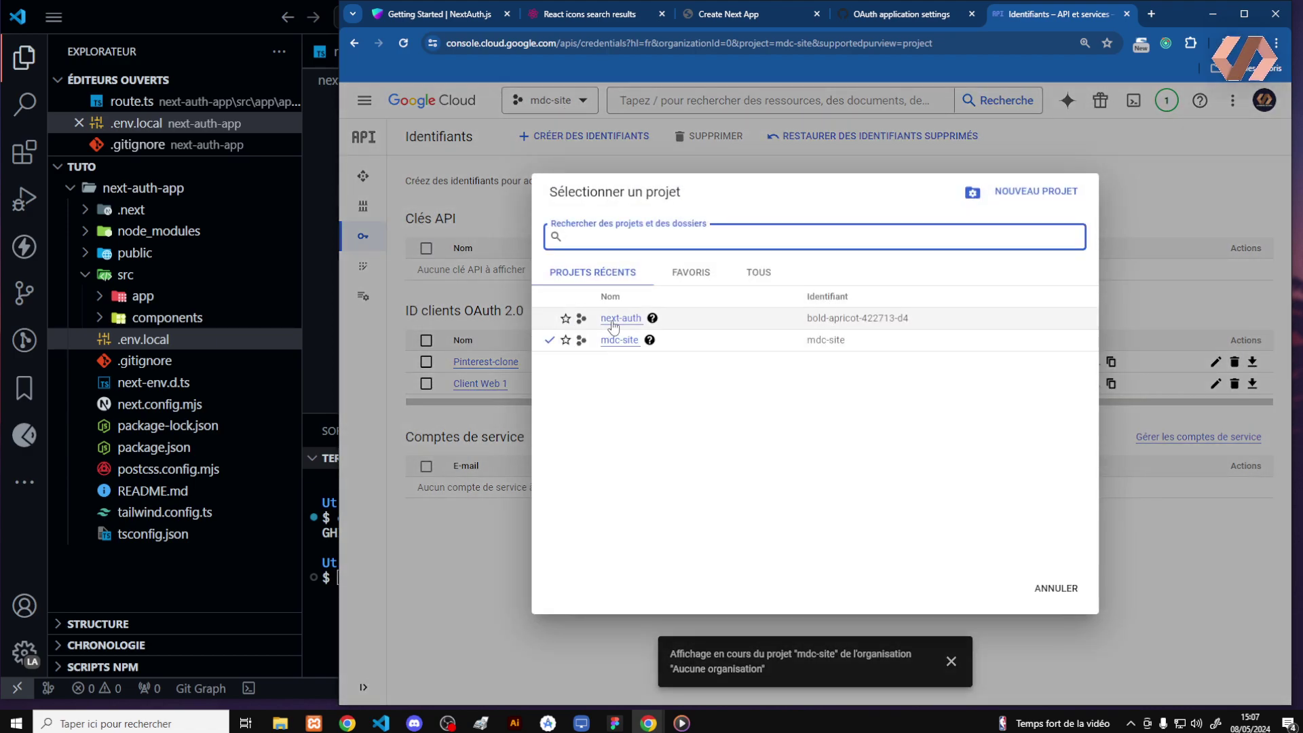
pyautogui.click(617, 318)
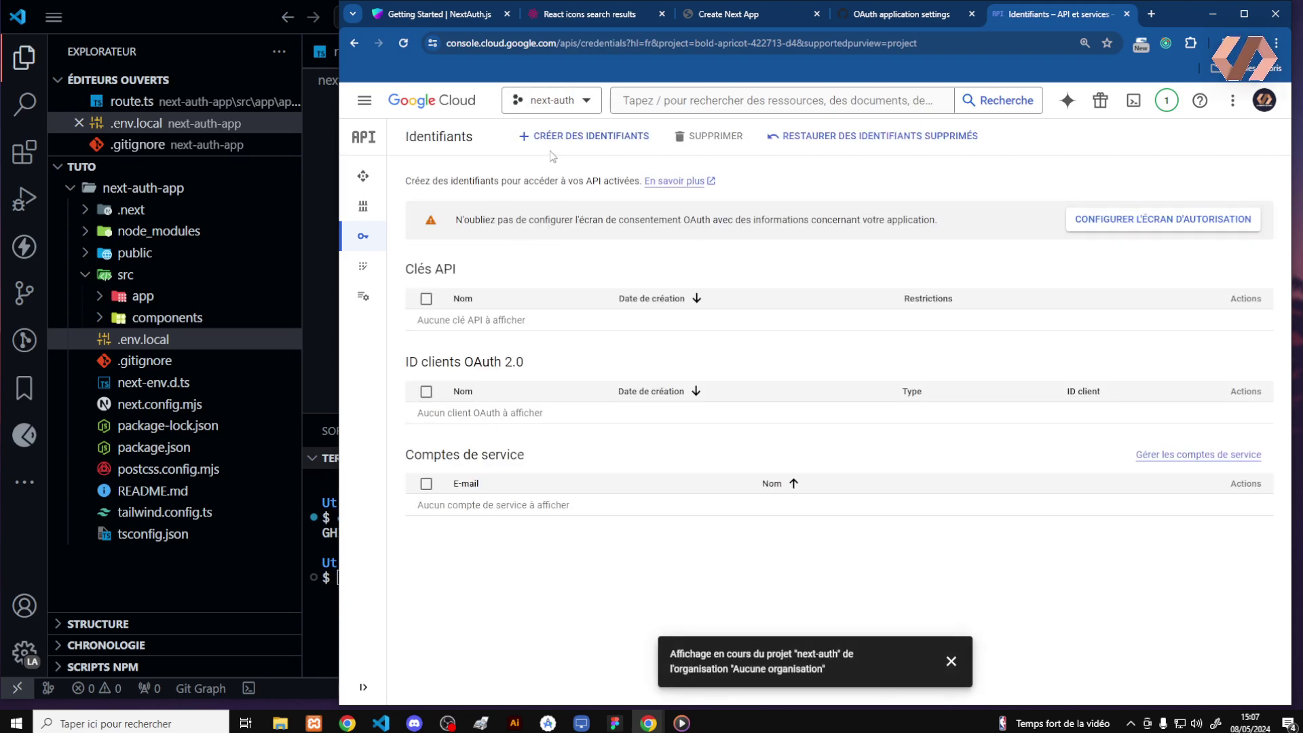
pyautogui.click(554, 150)
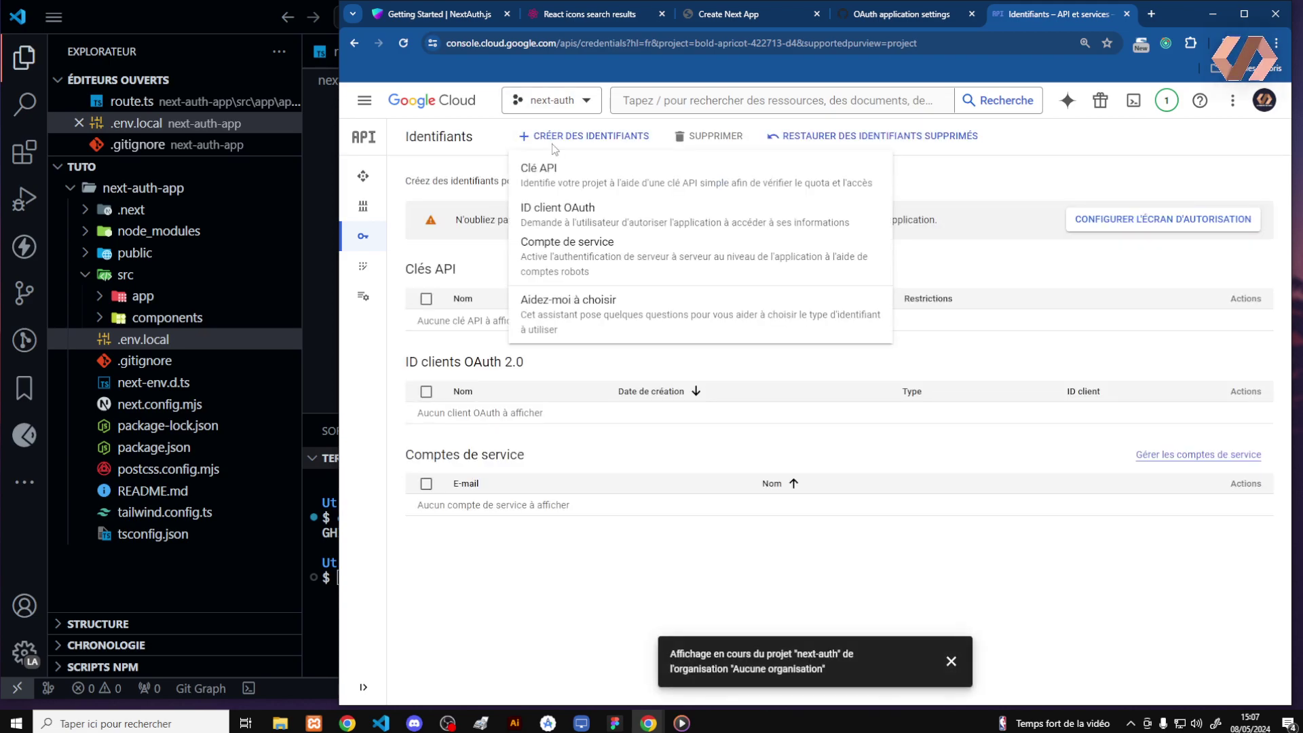
pyautogui.click(561, 213)
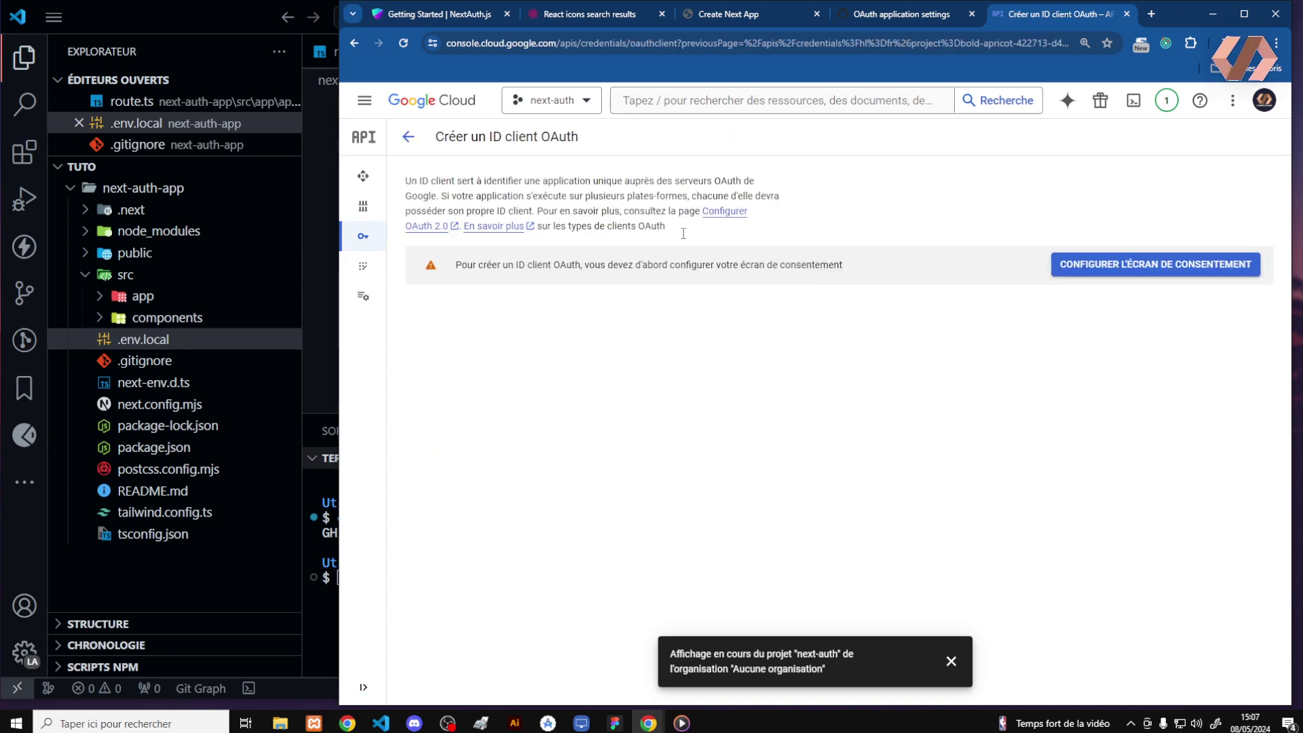
# Begin an OAuth consent screen configuration for External users
pyautogui.click(1104, 272)
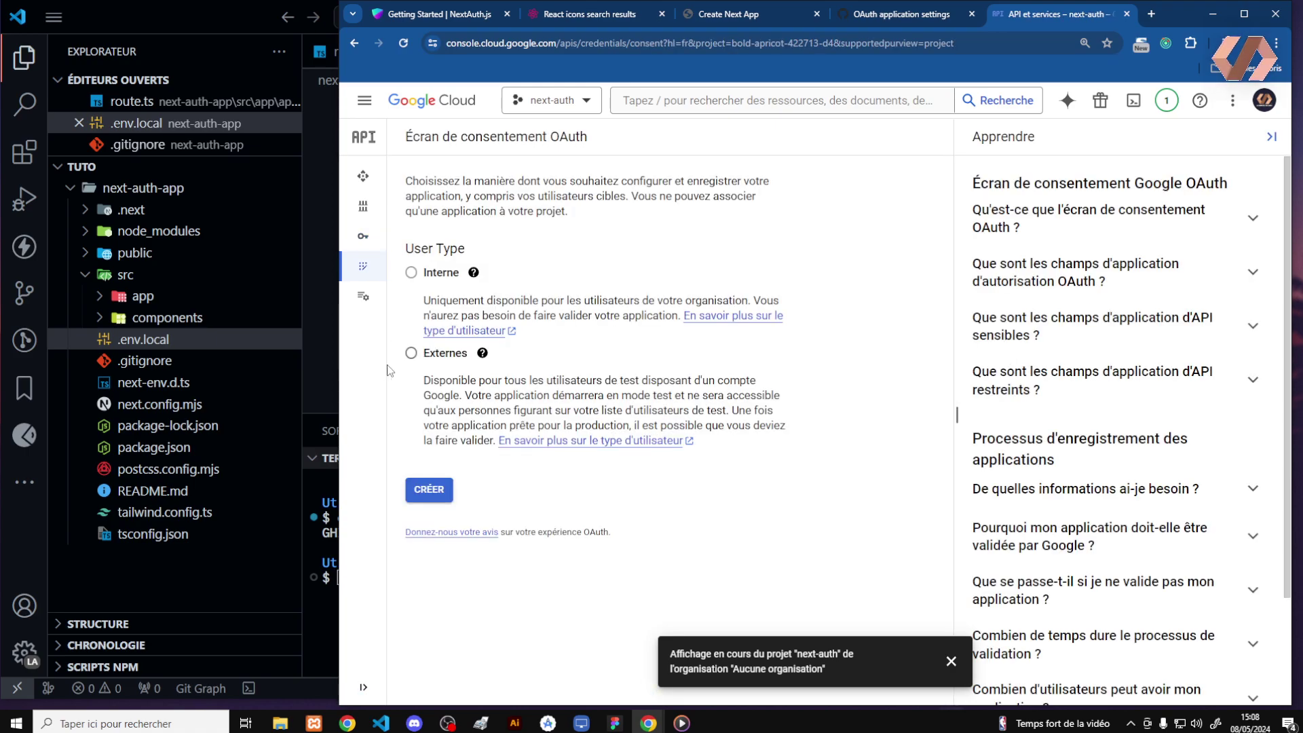
pyautogui.click(411, 353)
pyautogui.click(422, 489)
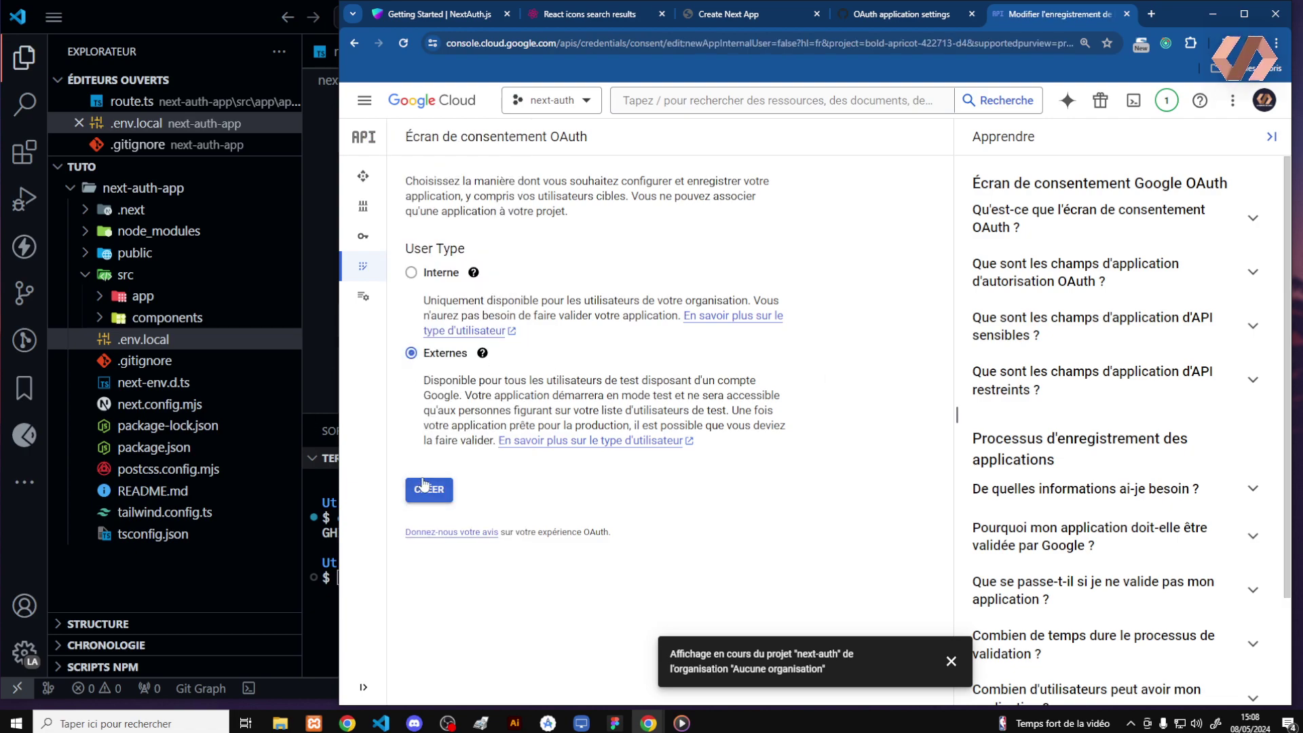
# Enter app name next-auth-app, the support e-mail and developer contact e-mail, then save
pyautogui.click(467, 332)
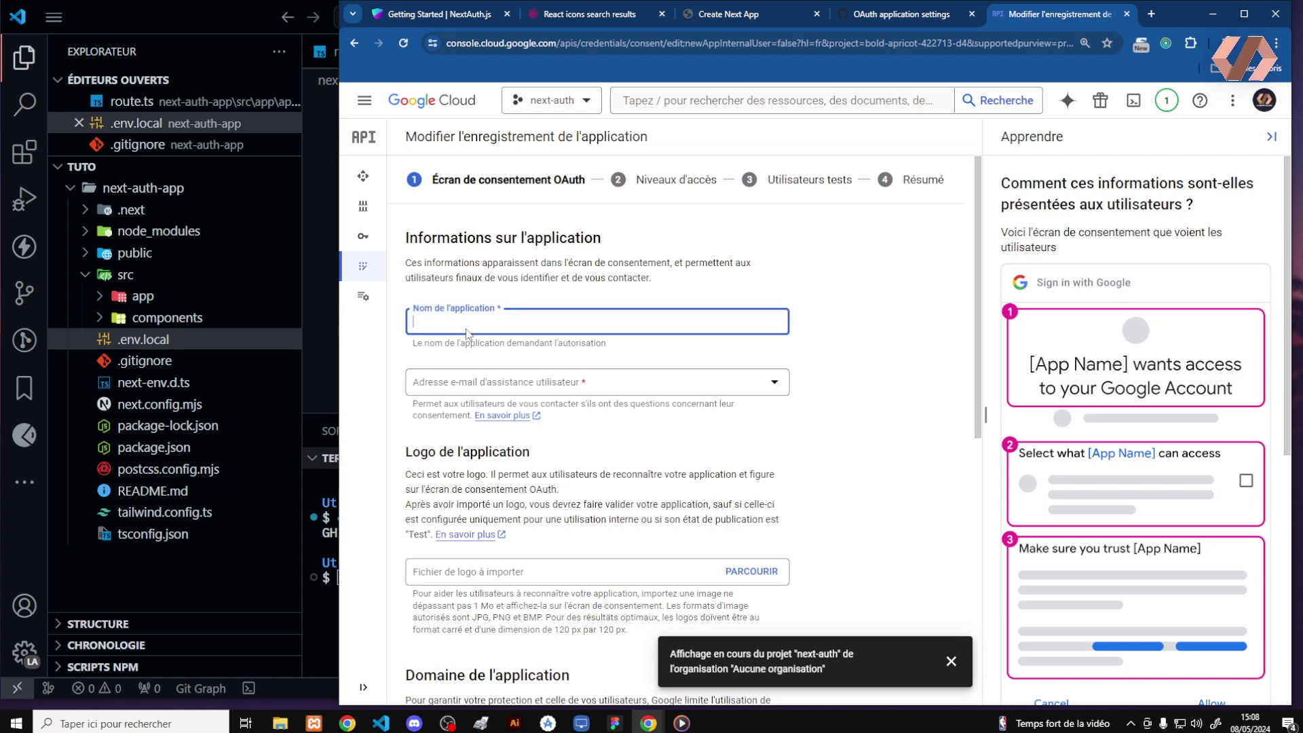
pyautogui.write('next-auth-app')
pyautogui.click(615, 390)
pyautogui.click(600, 394)
pyautogui.moveTo(543, 384); pyautogui.dragTo(416, 388)
pyautogui.click(849, 352)
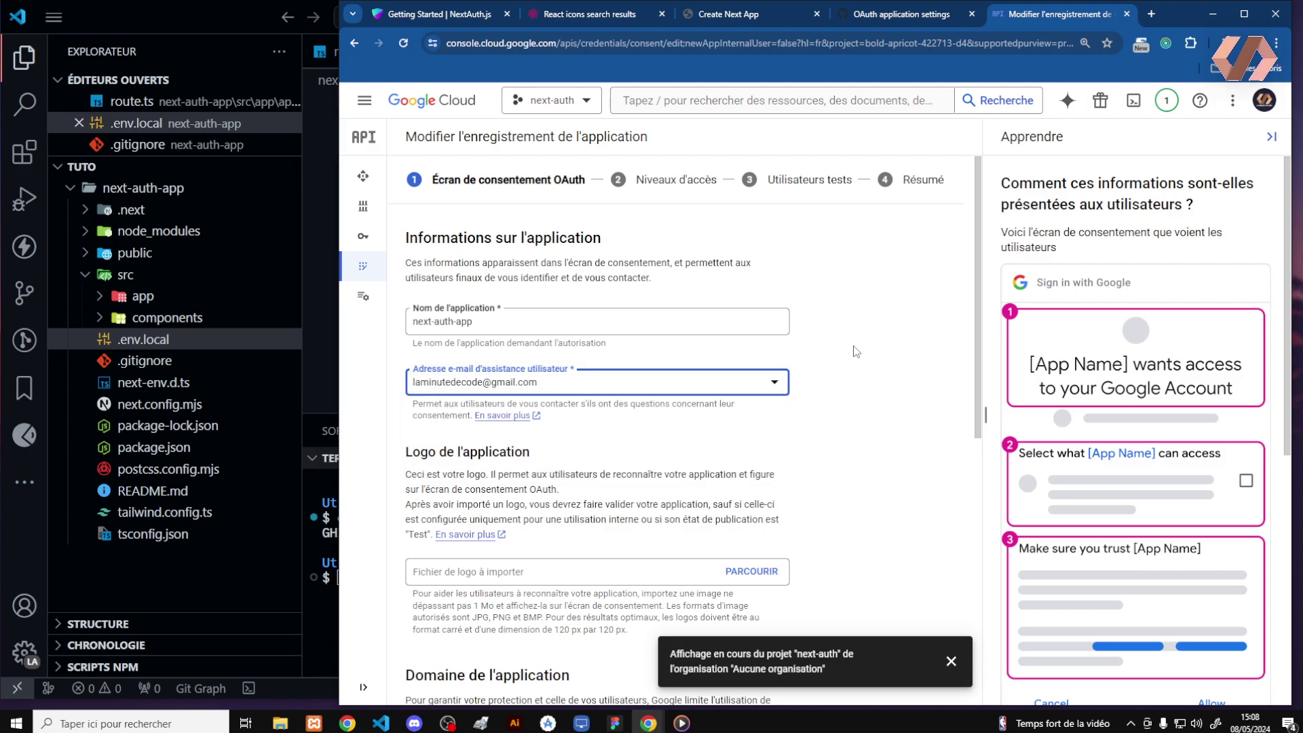
pyautogui.moveTo(1284, 213); pyautogui.dragTo(1281, 253)
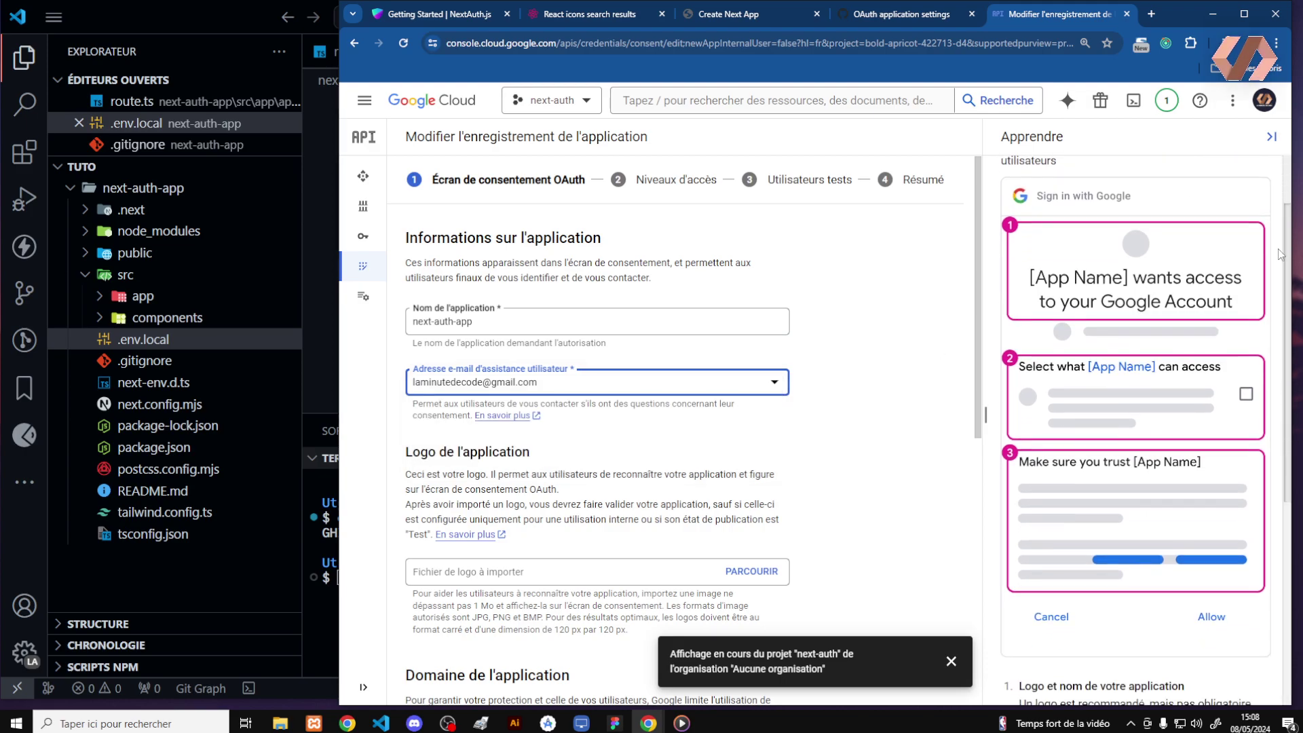
pyautogui.scroll(-2, 971, 360)
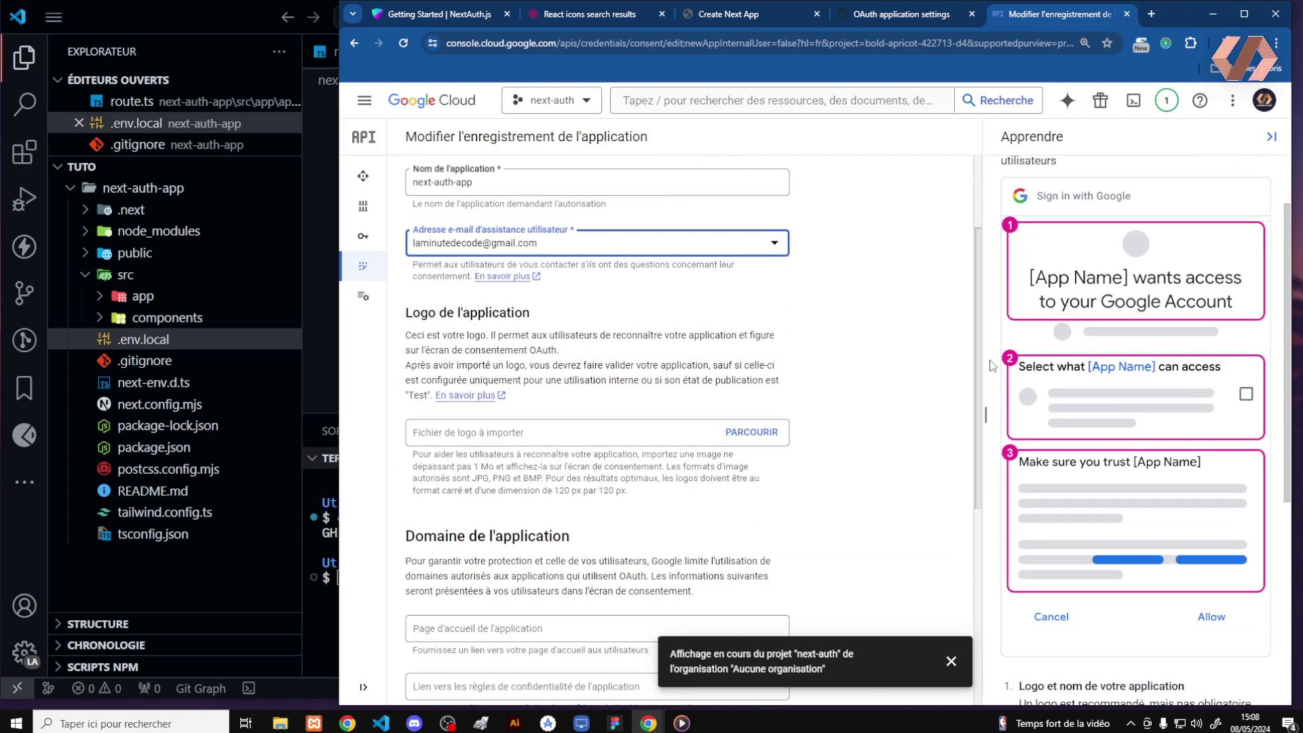
pyautogui.scroll(-5, 991, 362)
pyautogui.click(571, 606)
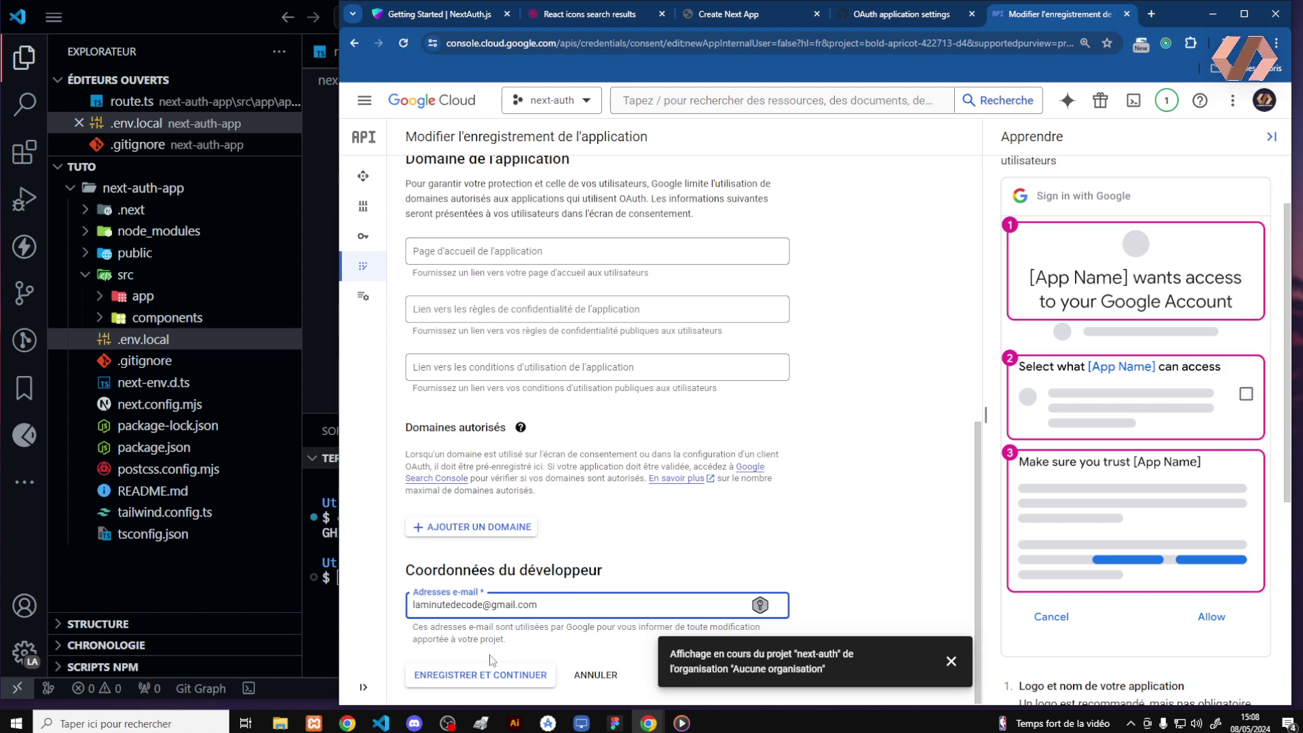
pyautogui.click(488, 676)
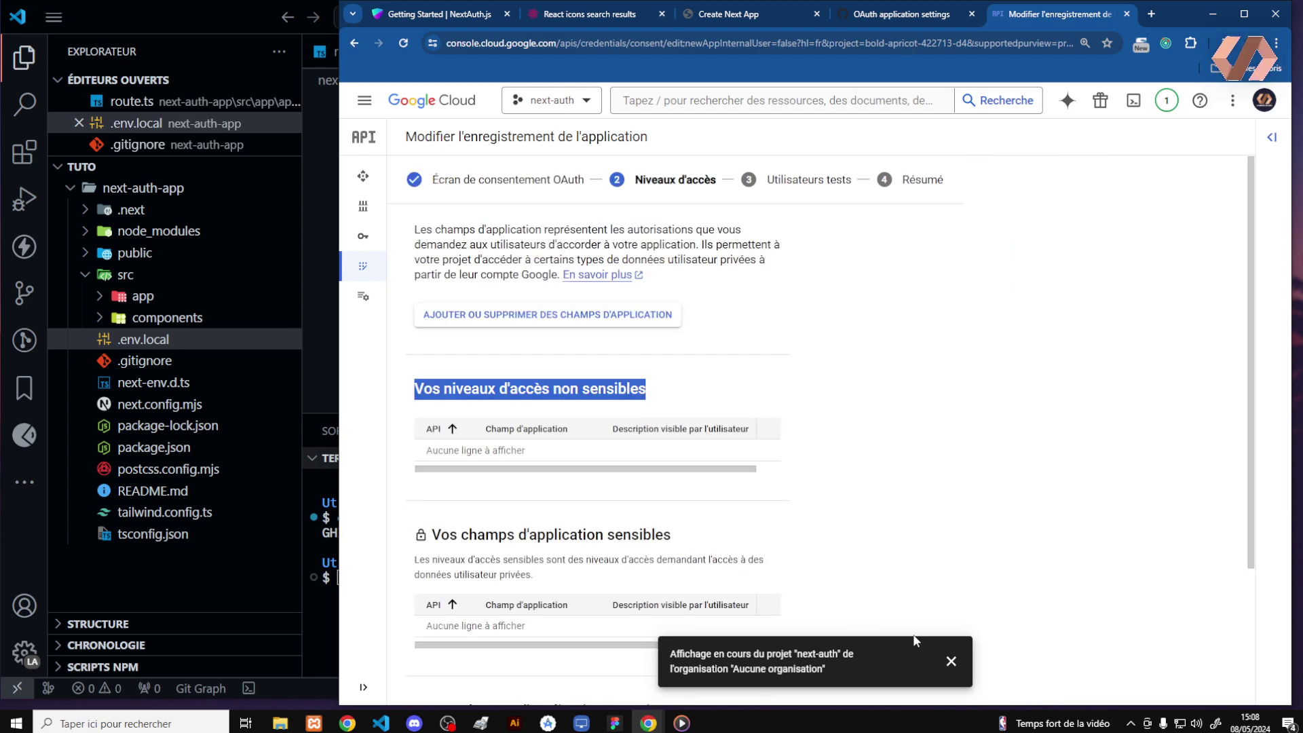
# Skip the scopes and test-users steps and return to the consent screen dashboard
pyautogui.click(951, 661)
pyautogui.scroll(-1, 1224, 540)
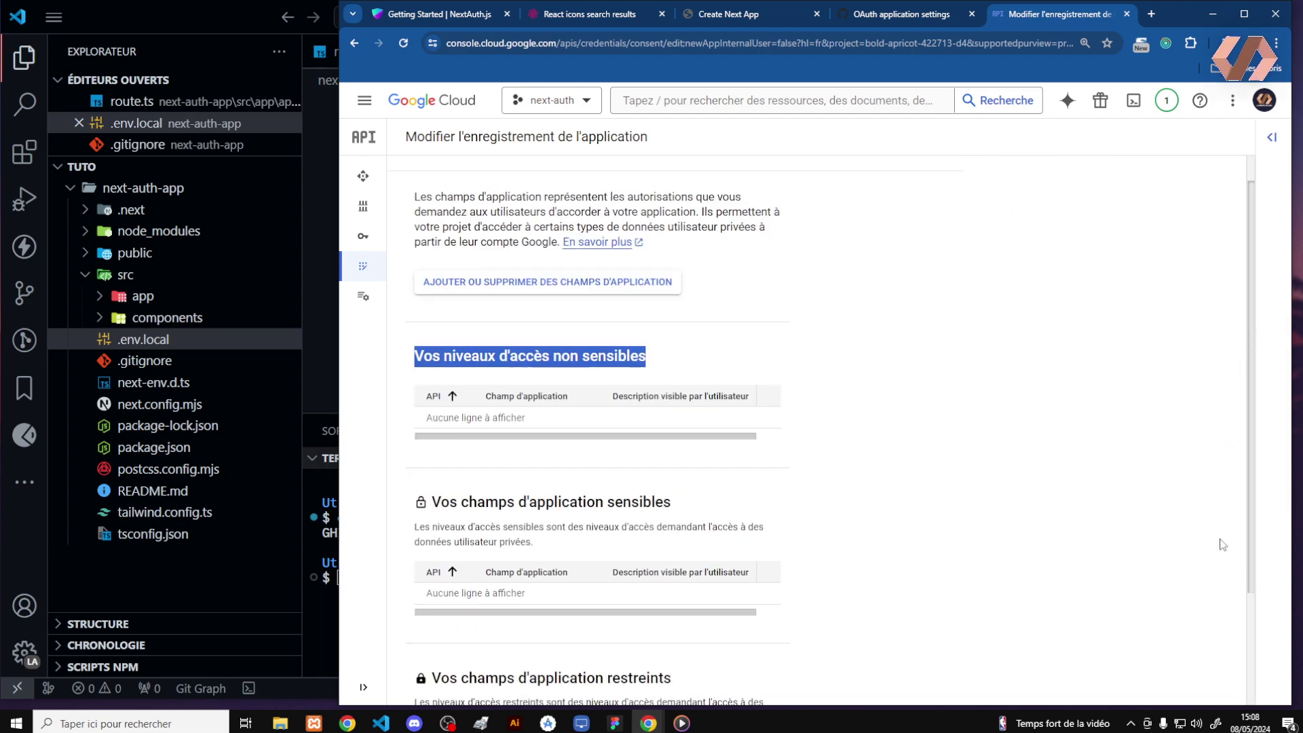
pyautogui.scroll(-2, 1222, 556)
pyautogui.click(484, 676)
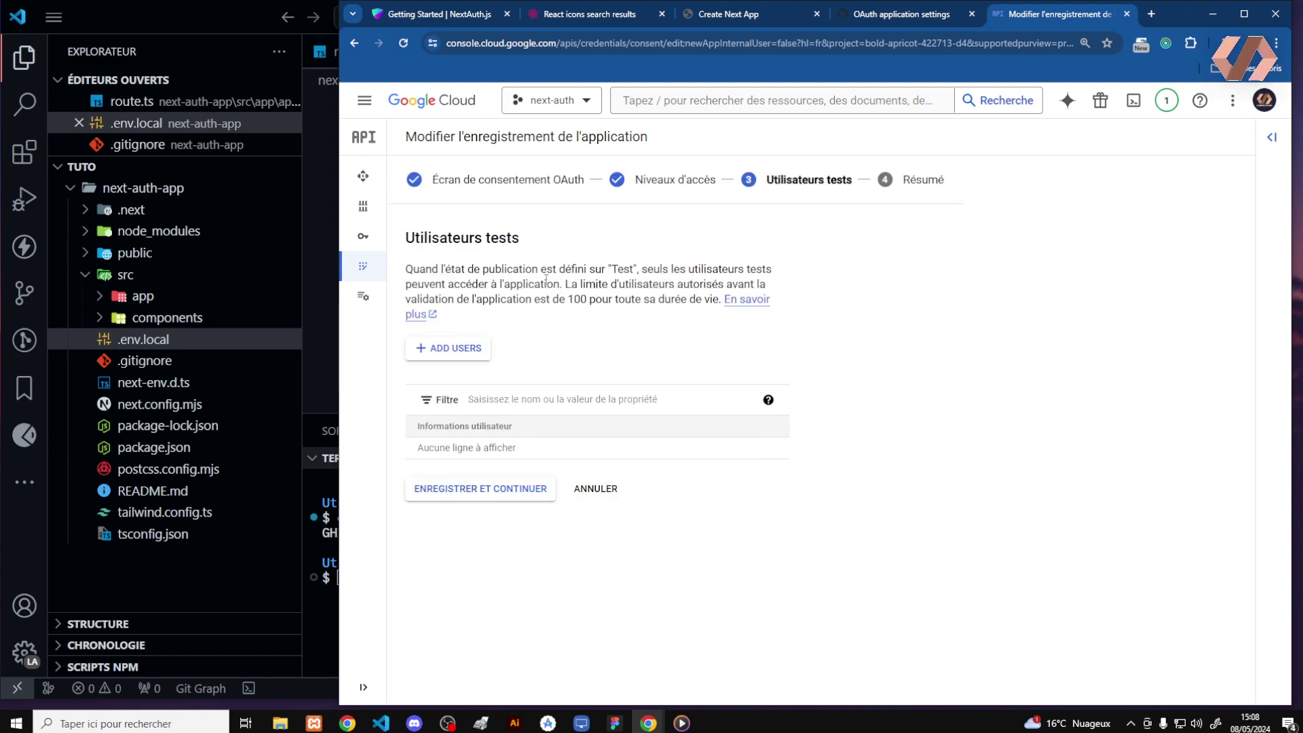
pyautogui.click(494, 489)
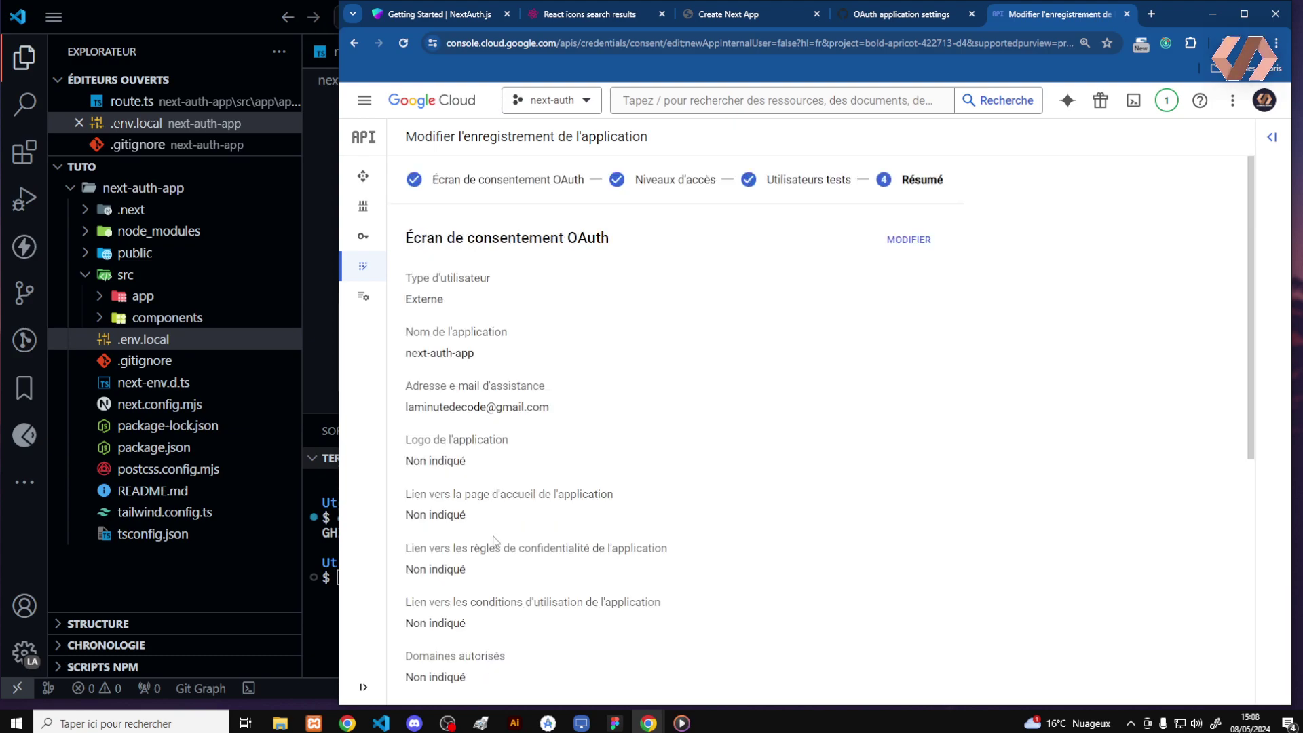
pyautogui.moveTo(1254, 213); pyautogui.dragTo(1252, 425)
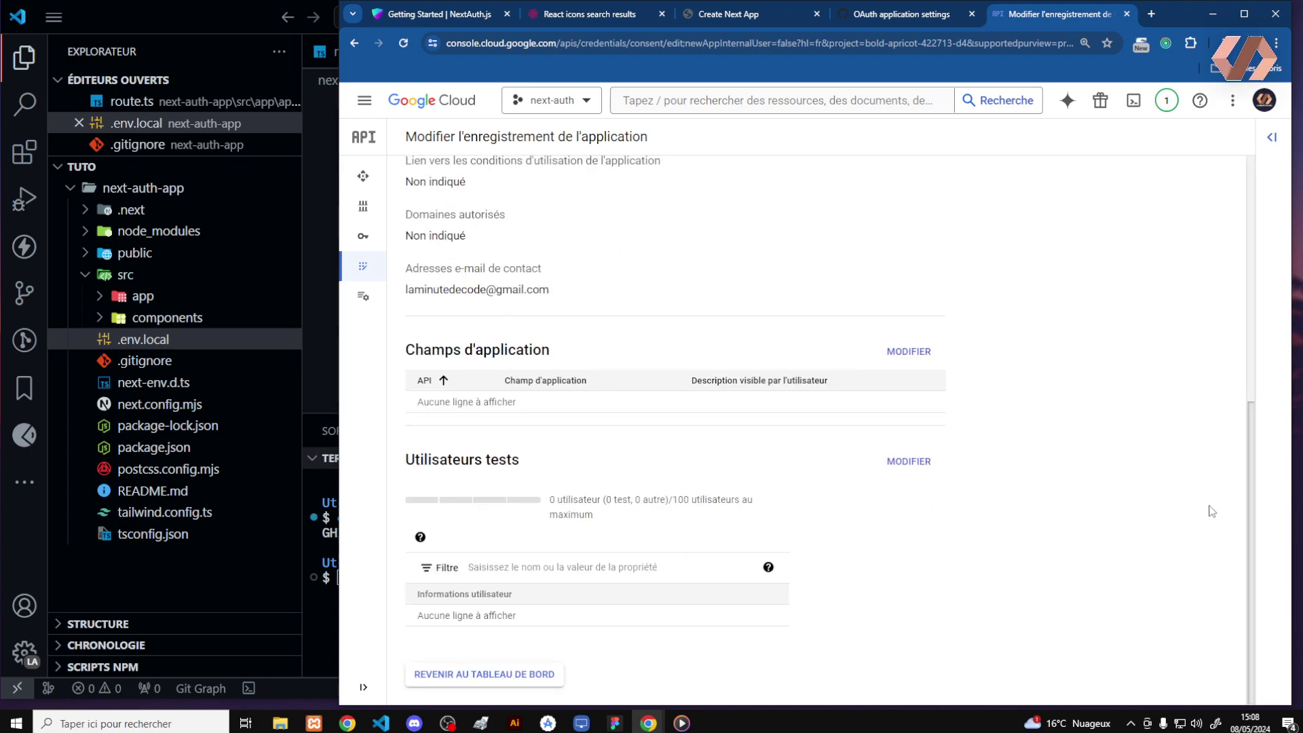
pyautogui.click(515, 679)
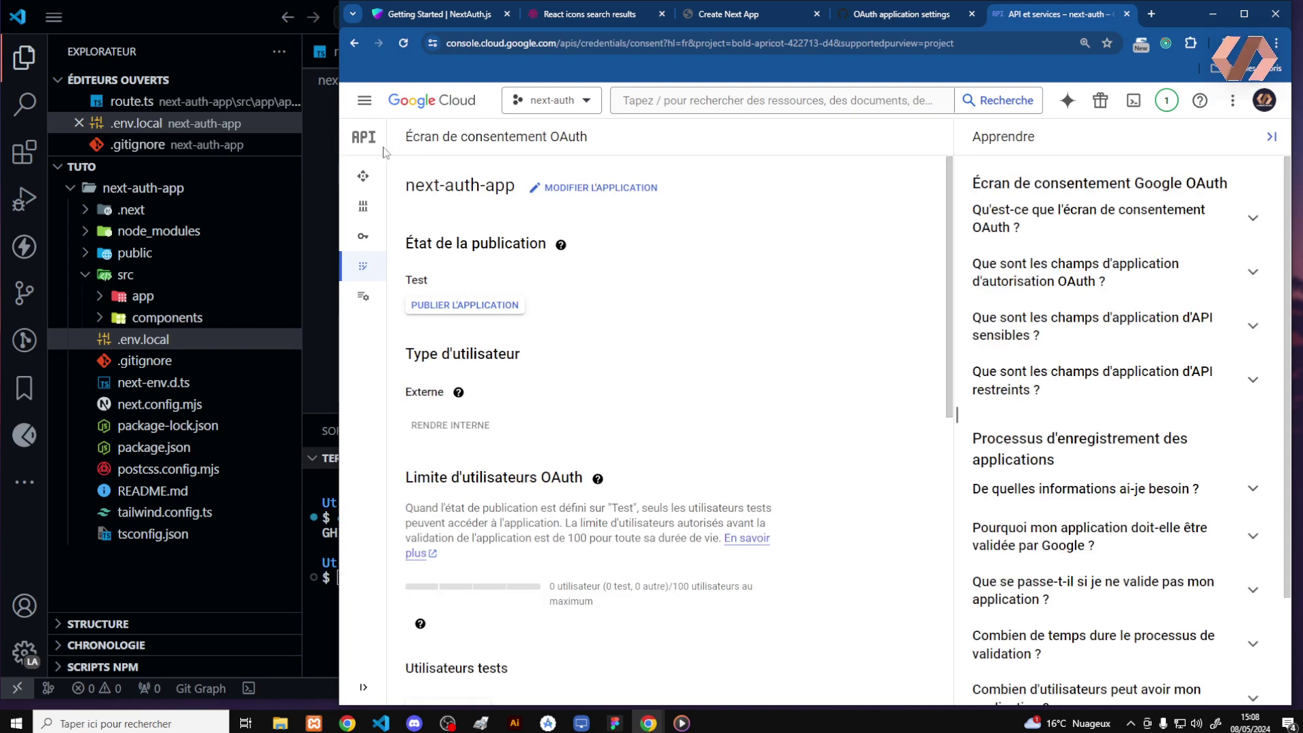
# Start an OAuth client ID from Credentials with Application Web type, recovering from a stray Library click
pyautogui.moveTo(373, 181)
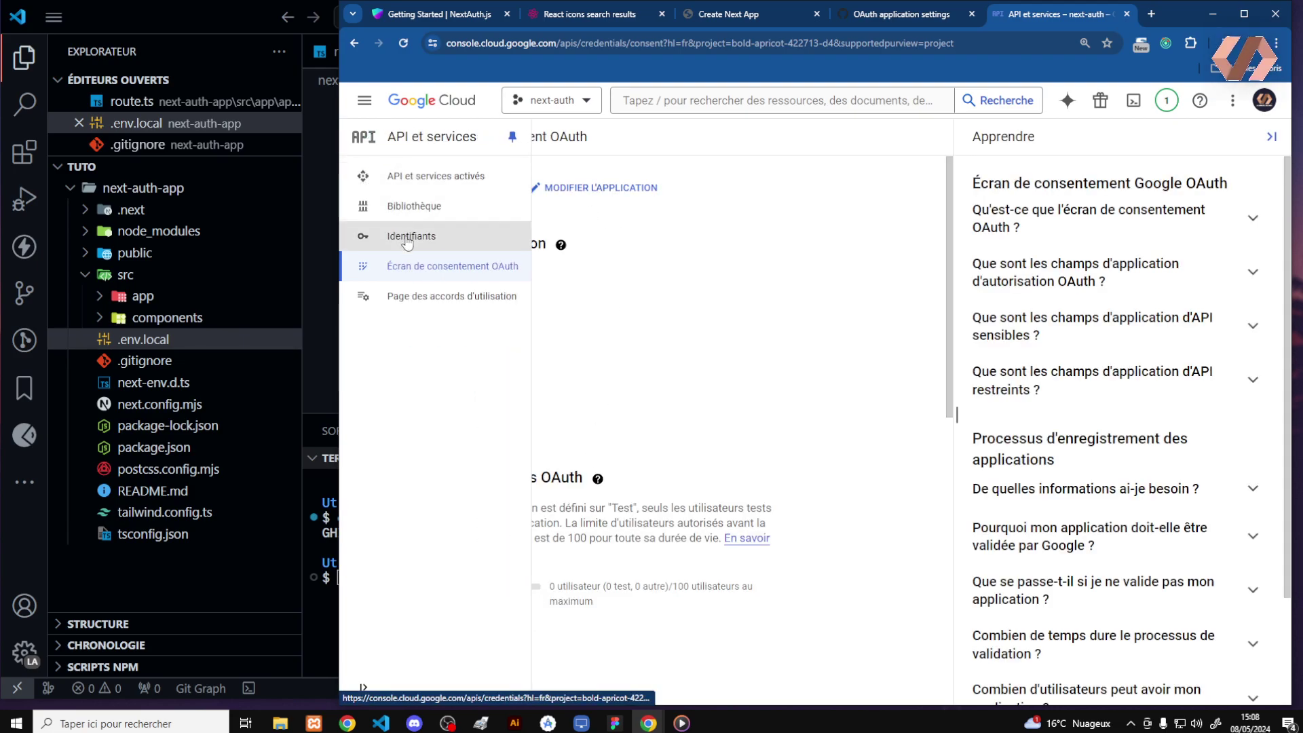
pyautogui.click(410, 238)
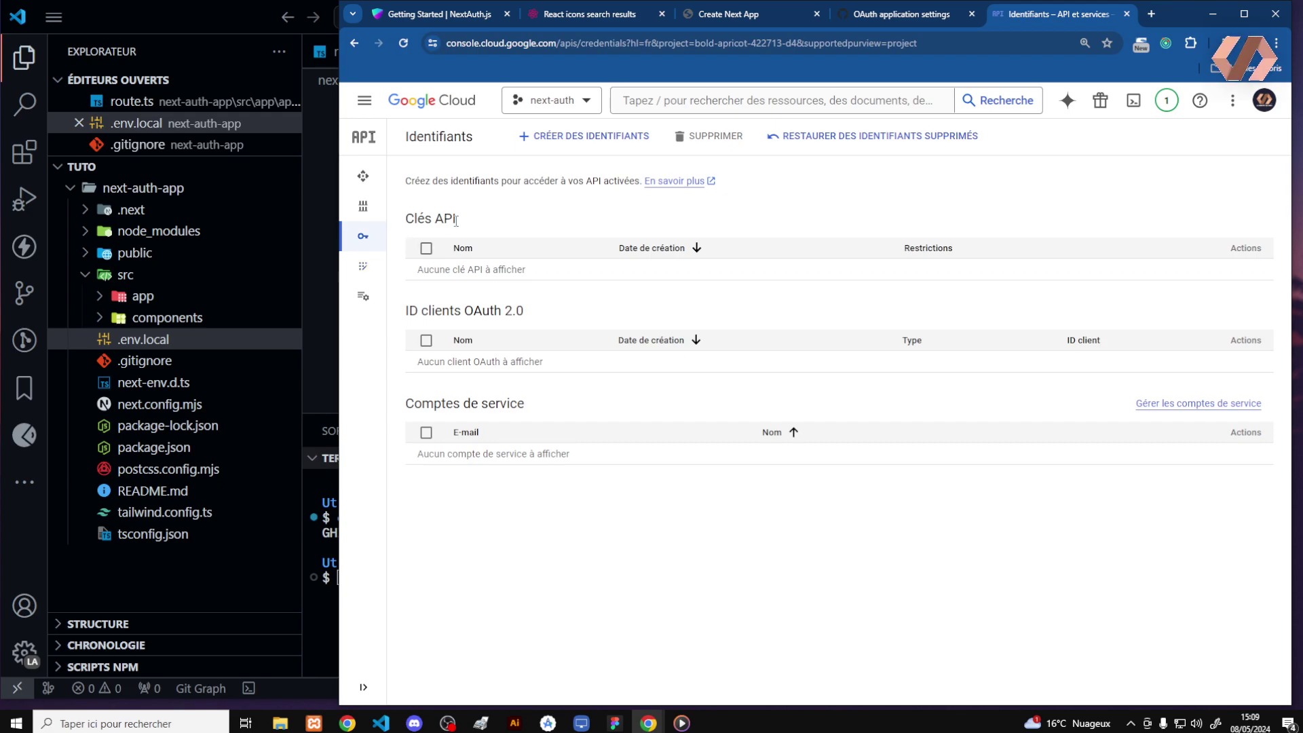
pyautogui.click(561, 138)
pyautogui.click(577, 211)
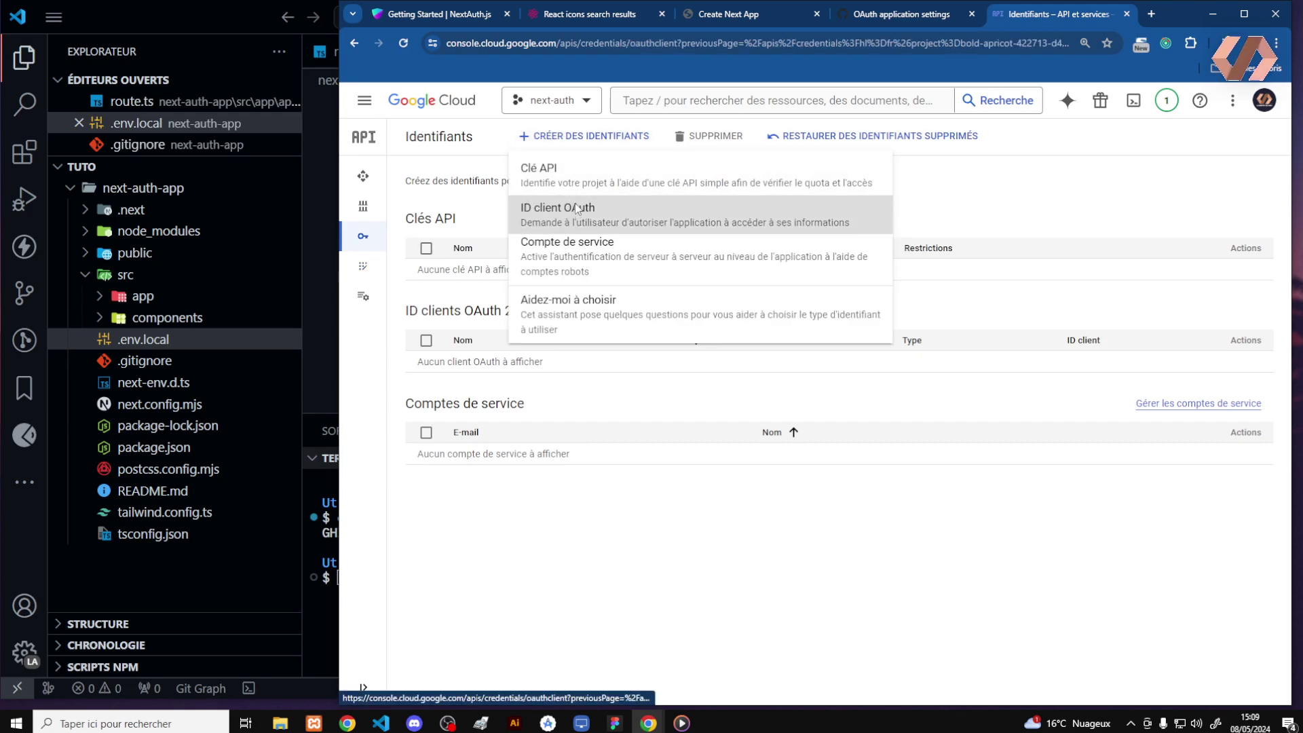
pyautogui.click(505, 272)
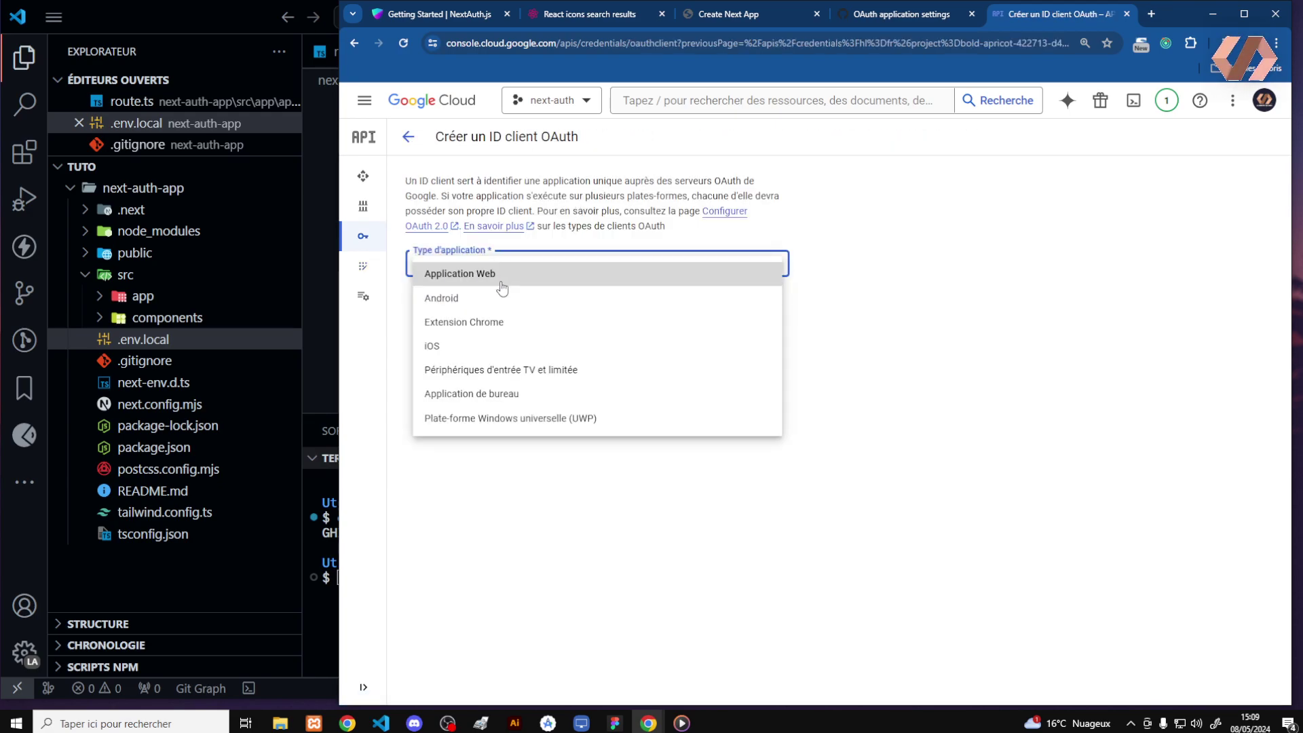
pyautogui.click(506, 280)
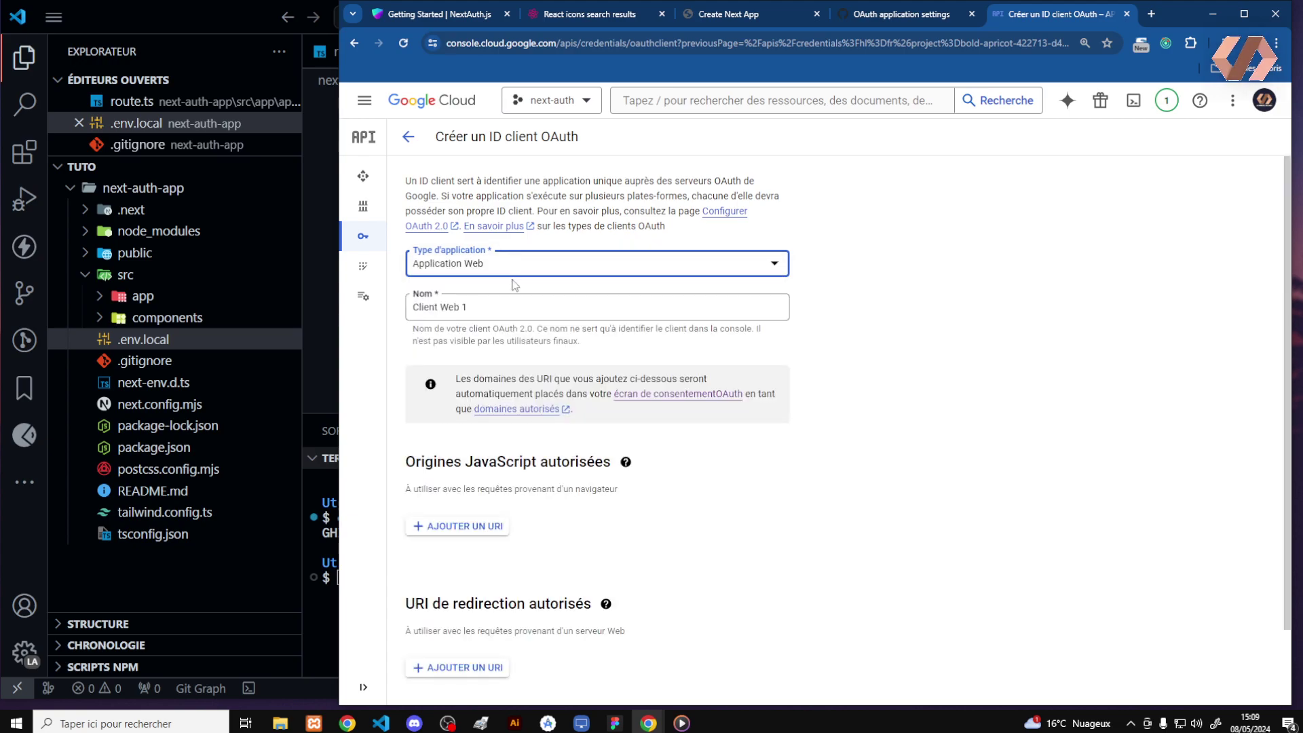
pyautogui.click(475, 312)
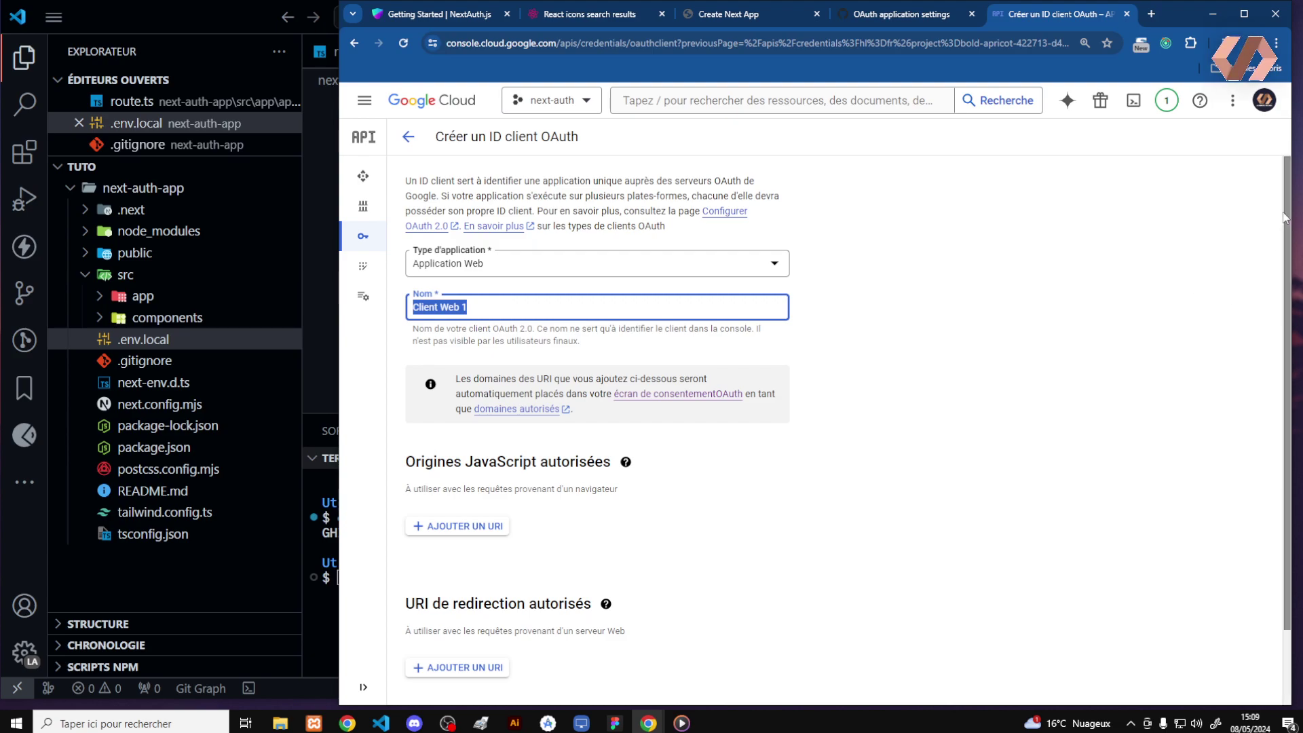
pyautogui.scroll(-2, 1286, 217)
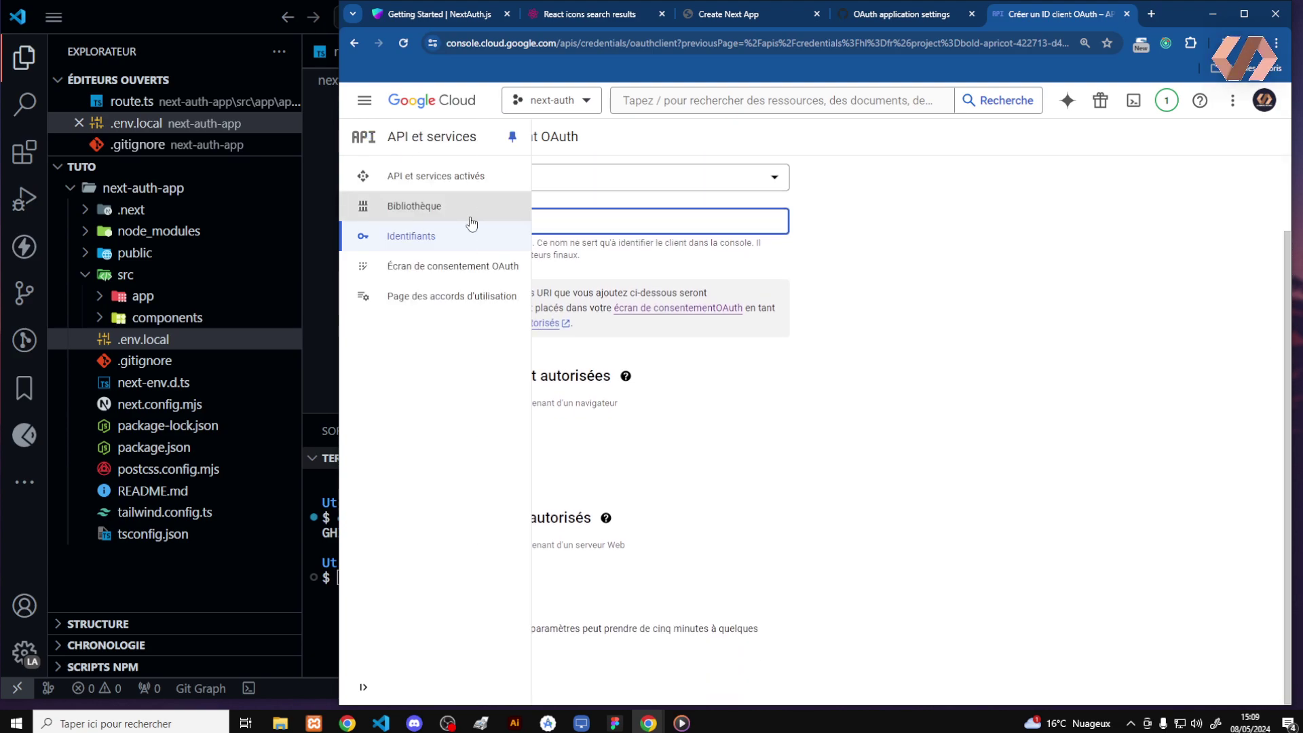
pyautogui.click(471, 216)
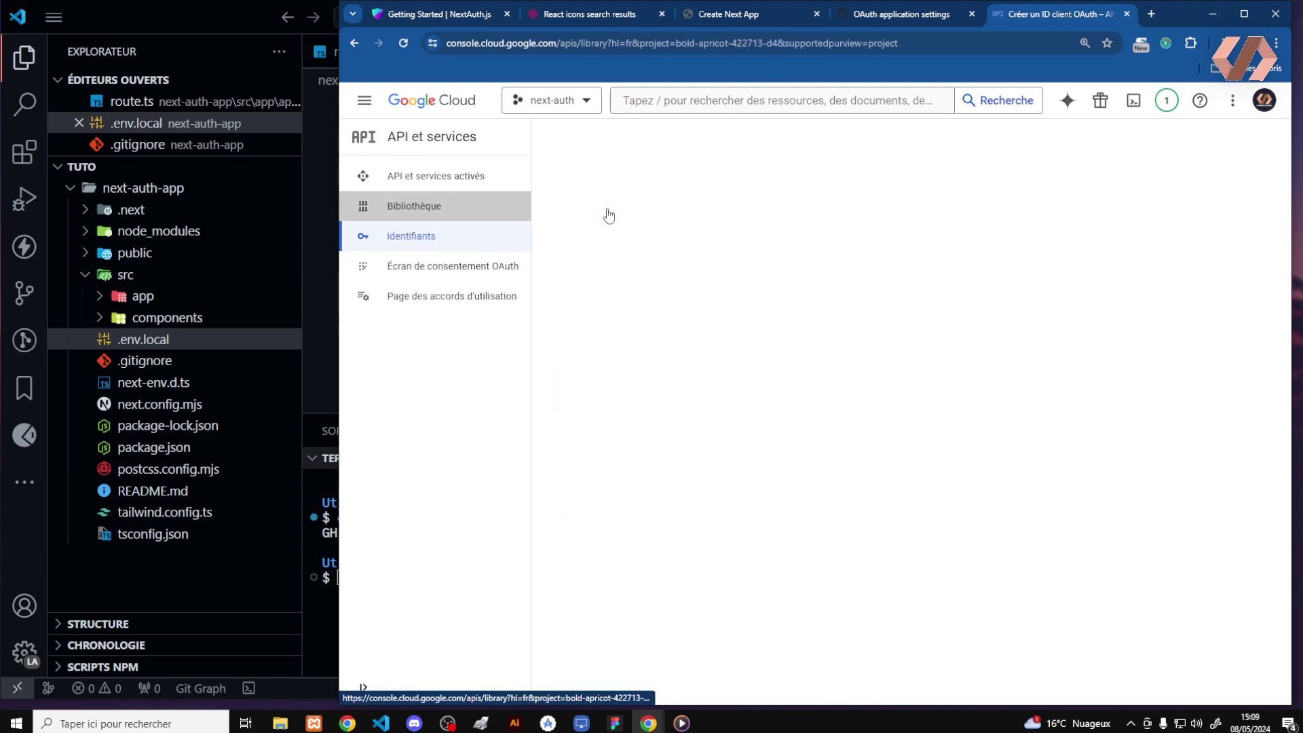
pyautogui.click(355, 42)
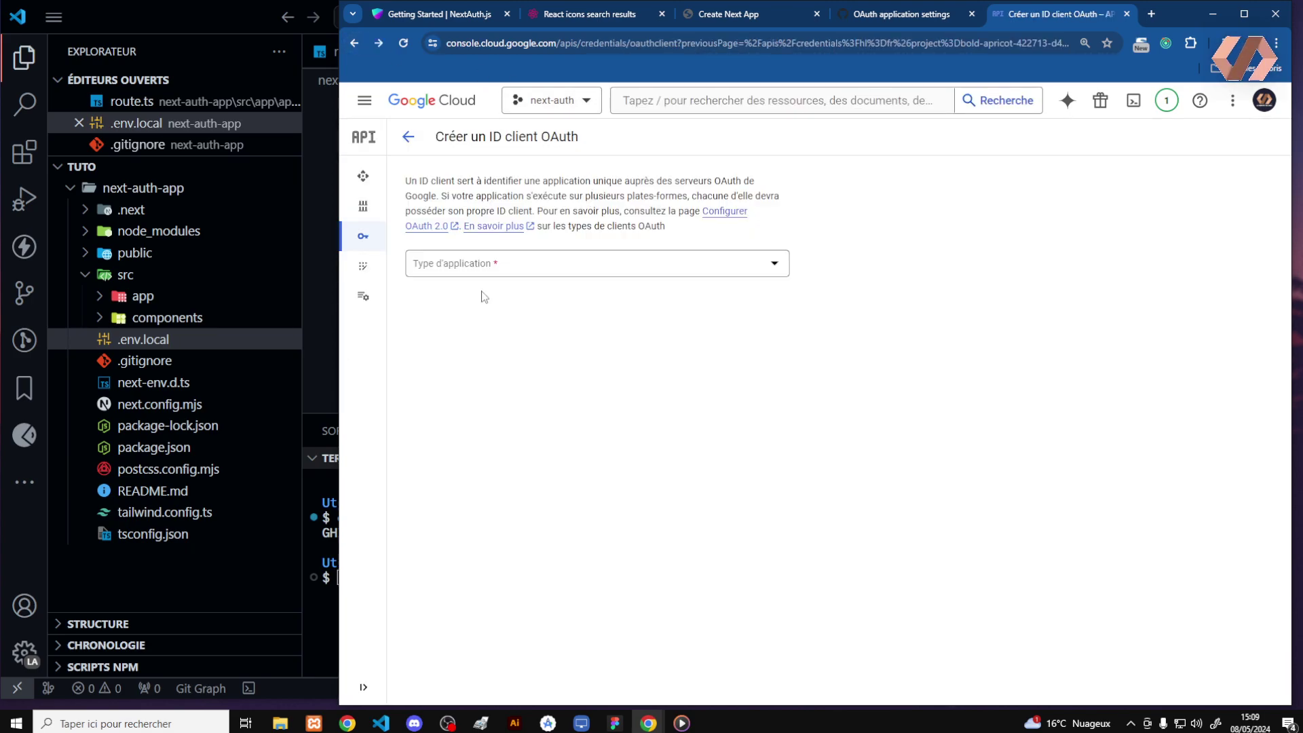
pyautogui.click(480, 266)
pyautogui.click(483, 274)
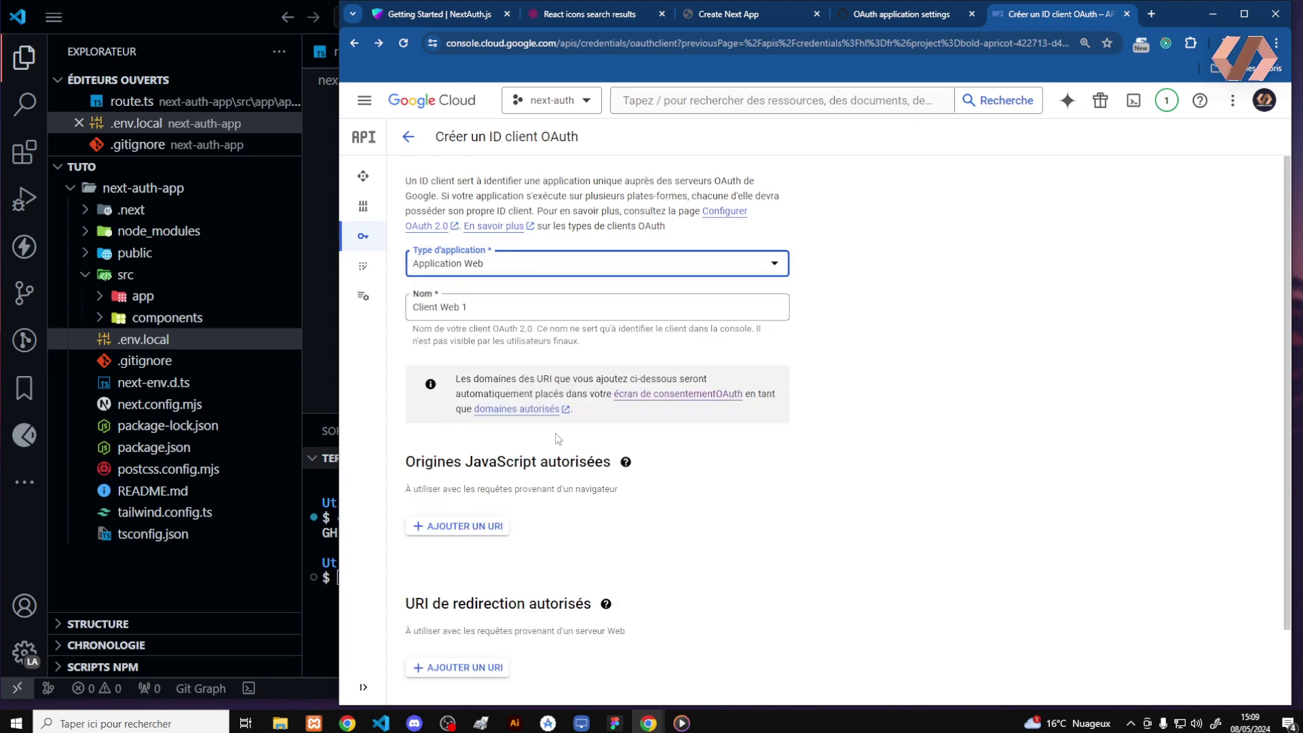
pyautogui.tripleClick(520, 310)
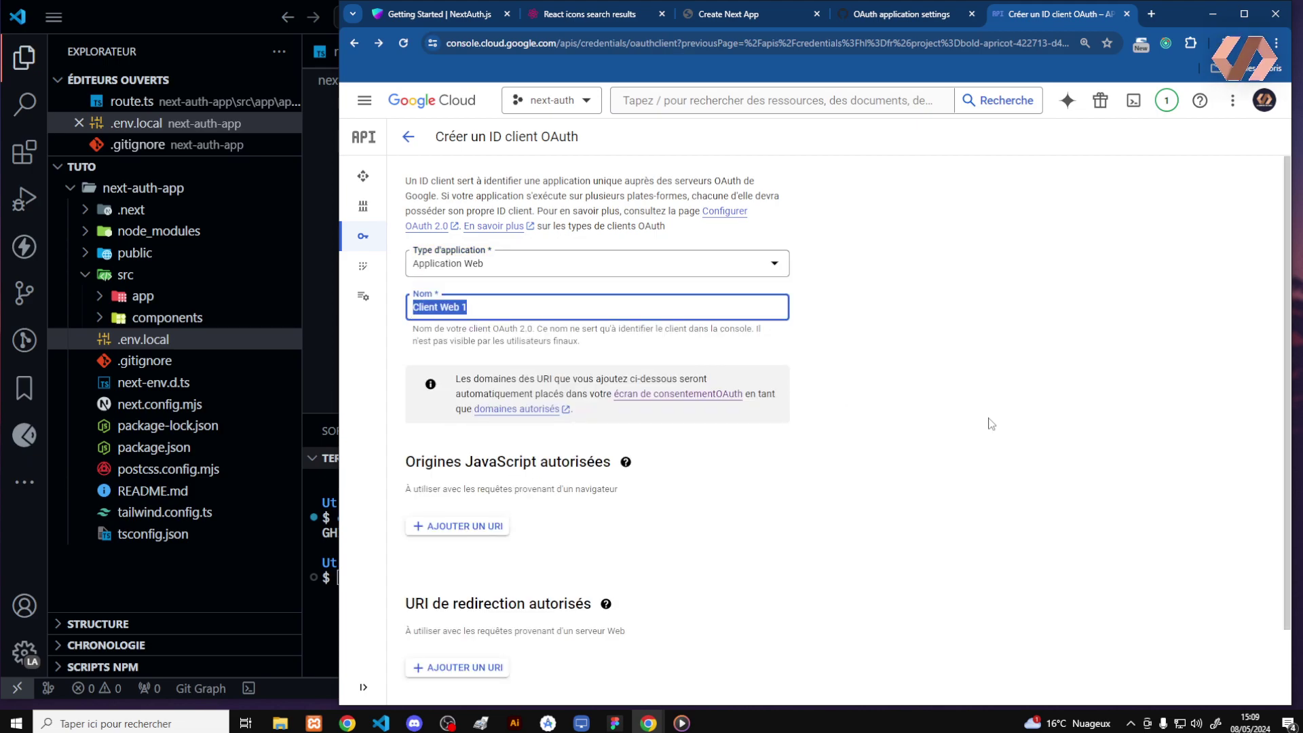
pyautogui.write('next-auth')
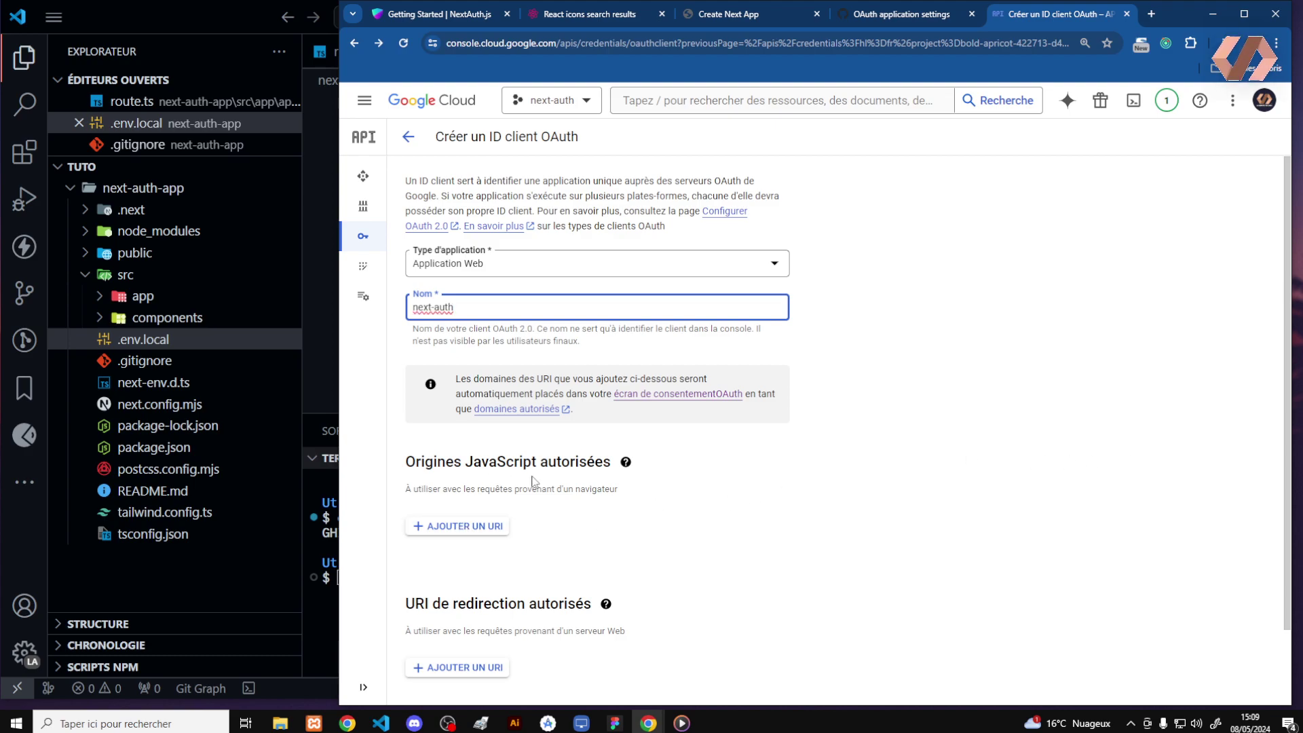
pyautogui.click(469, 528)
pyautogui.write('http://localhost:3000')
pyautogui.moveTo(505, 541); pyautogui.dragTo(412, 540)
pyautogui.hotkey('ctrl', 'c')
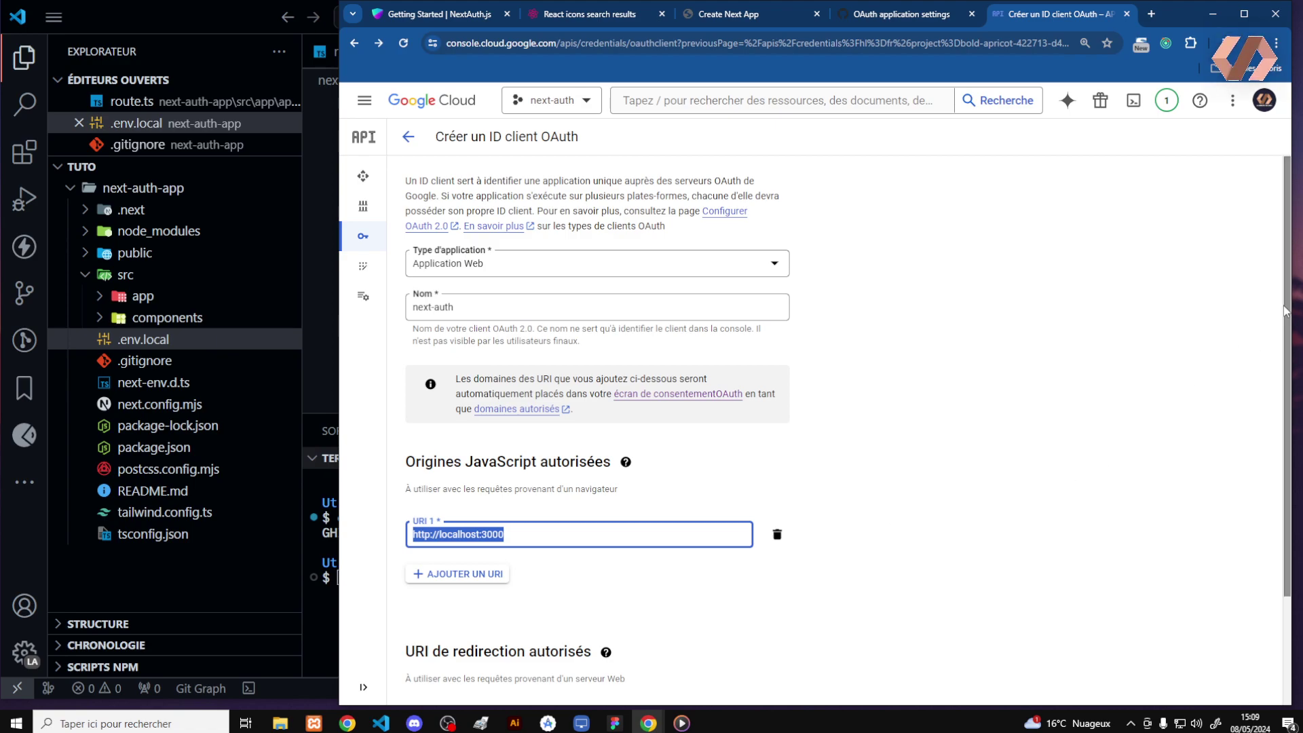
pyautogui.scroll(-2, 441, 531)
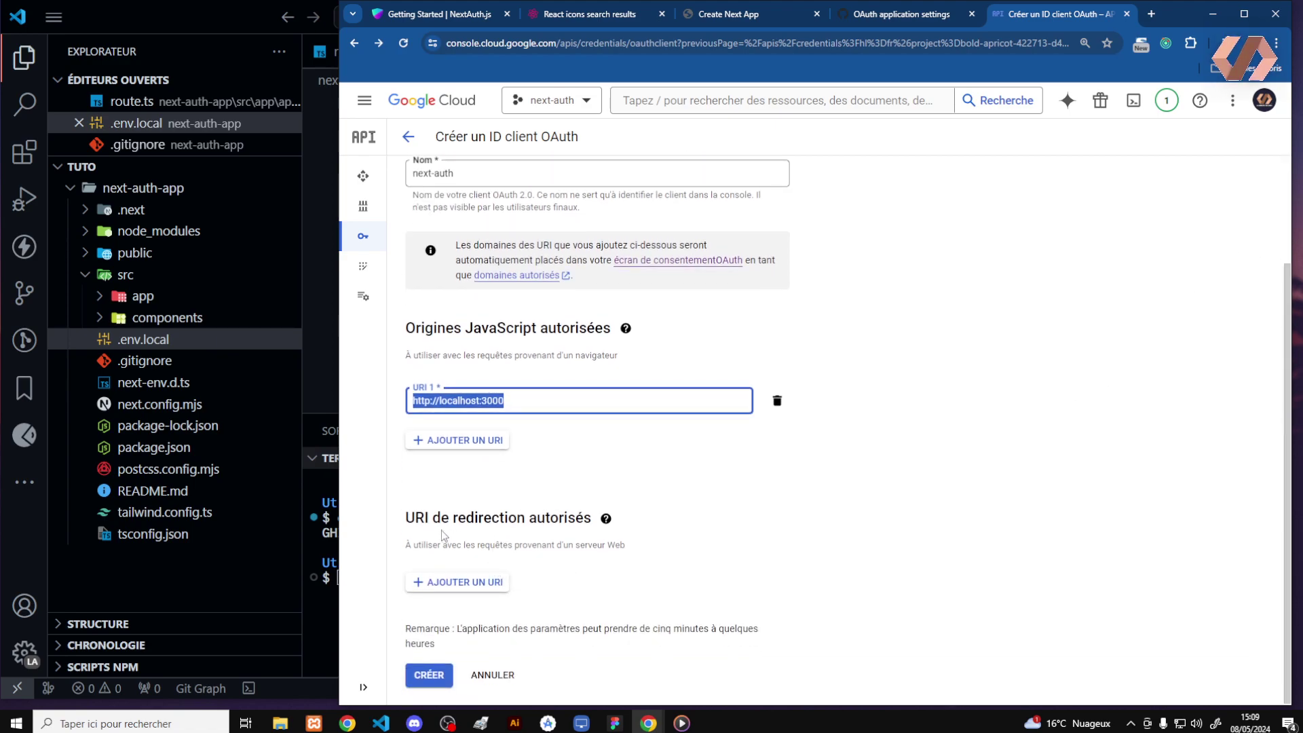
pyautogui.click(466, 581)
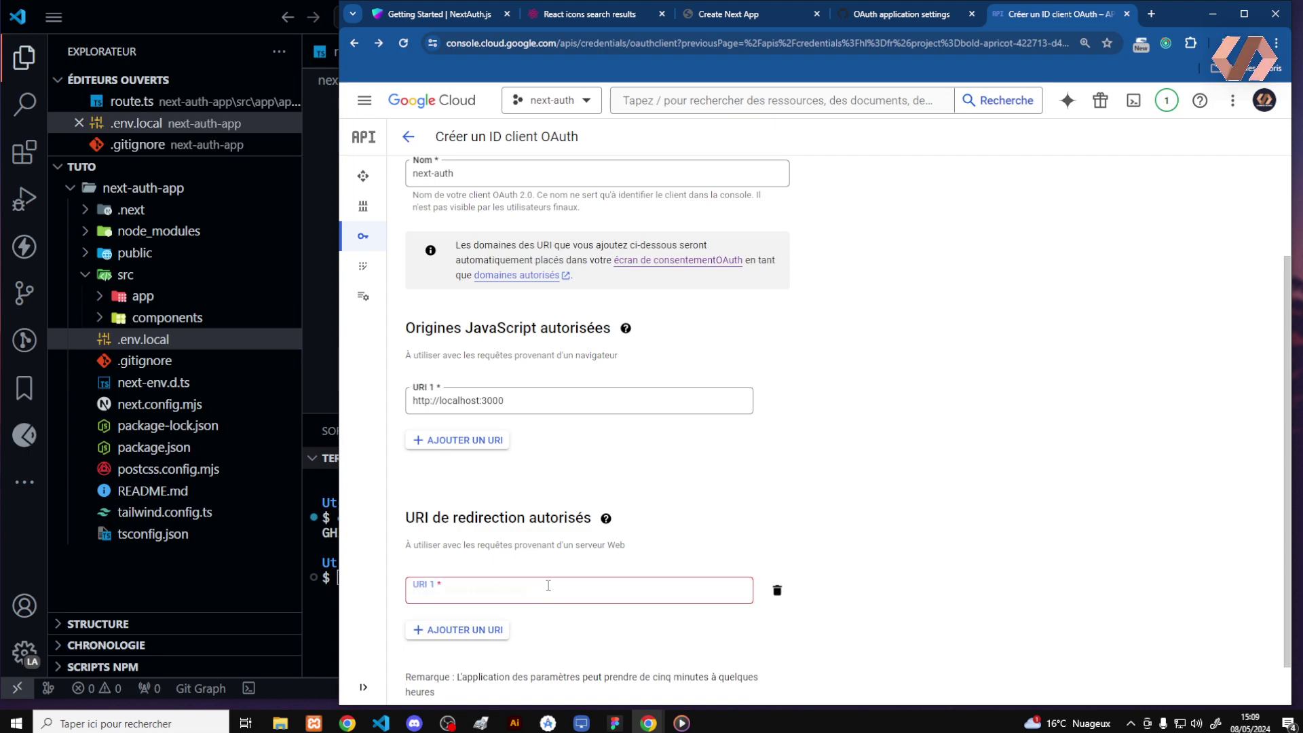
pyautogui.hotkey('ctrl', 'v')
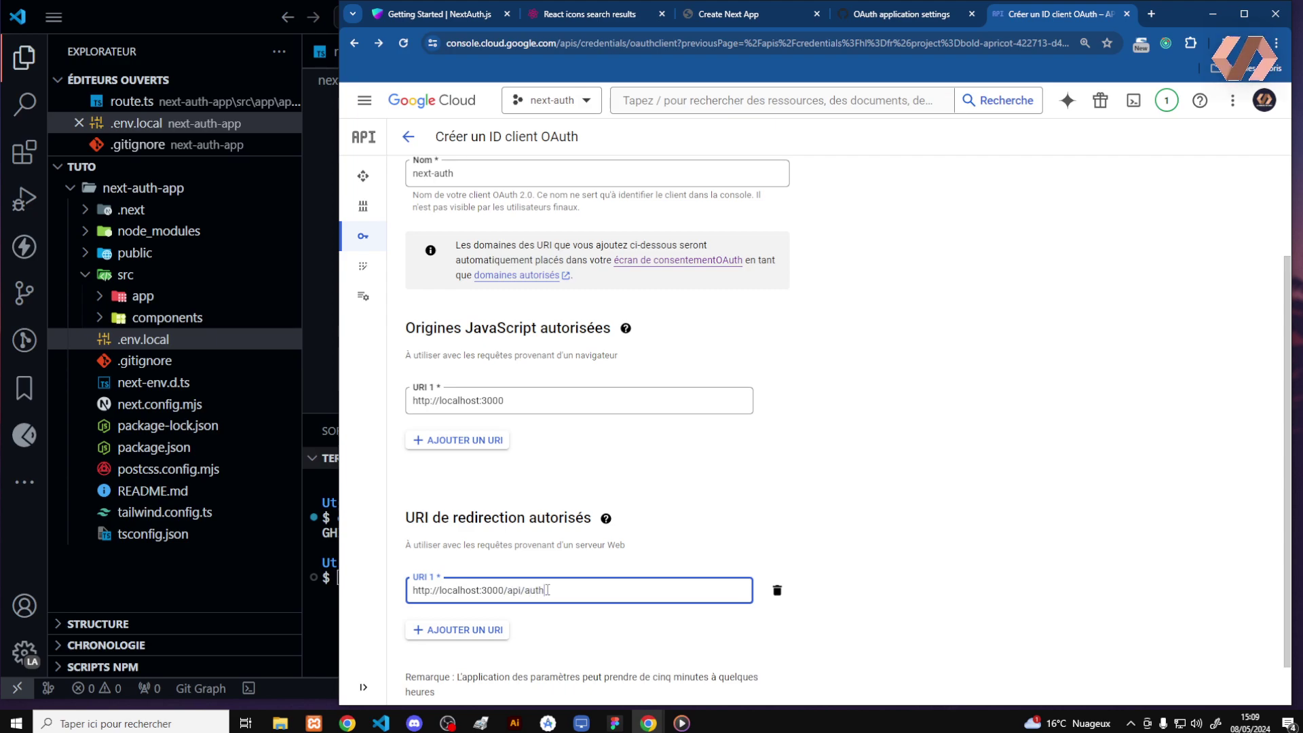
pyautogui.write('/api/auth/callback/google')
pyautogui.scroll(-1, 1270, 475)
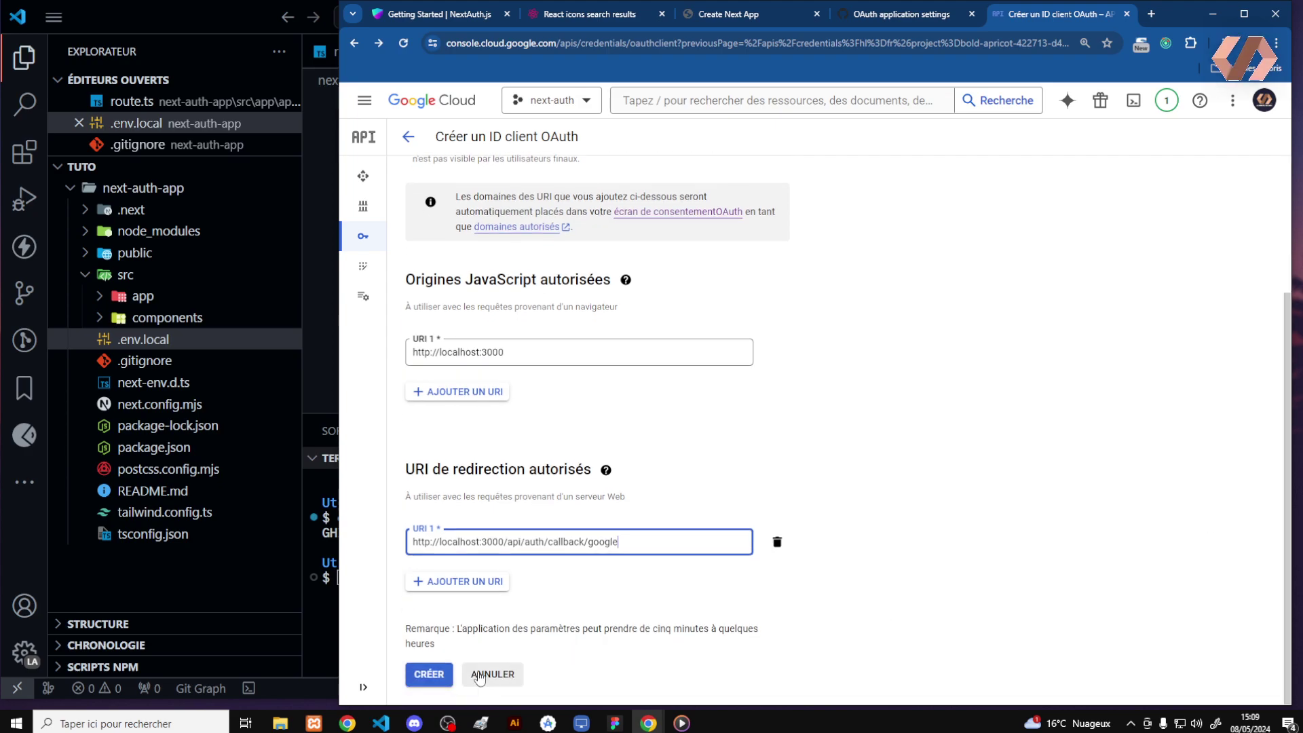
pyautogui.click(434, 672)
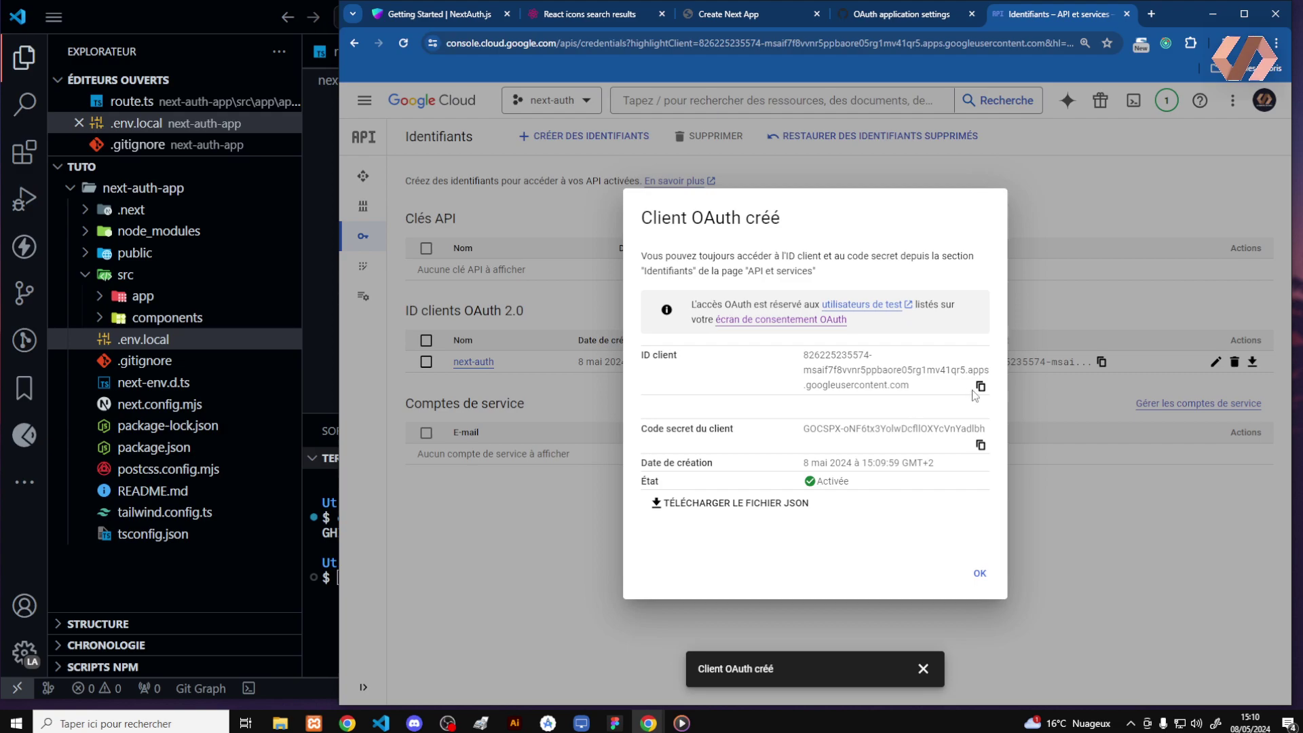
# Paste the new Google client ID after GOOGLE_CLIENT_ID= in .env.local
pyautogui.click(981, 388)
pyautogui.click(265, 563)
pyautogui.click(535, 233)
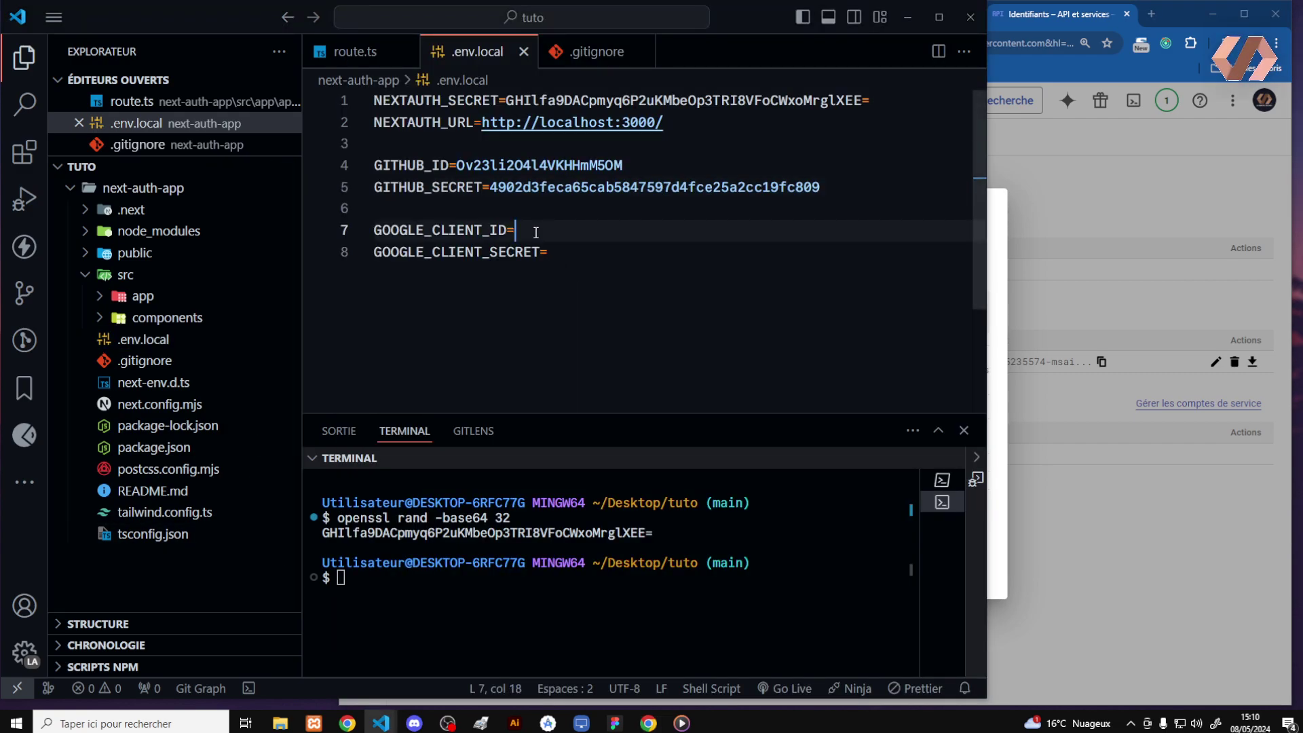
pyautogui.hotkey('ctrl', 'v')
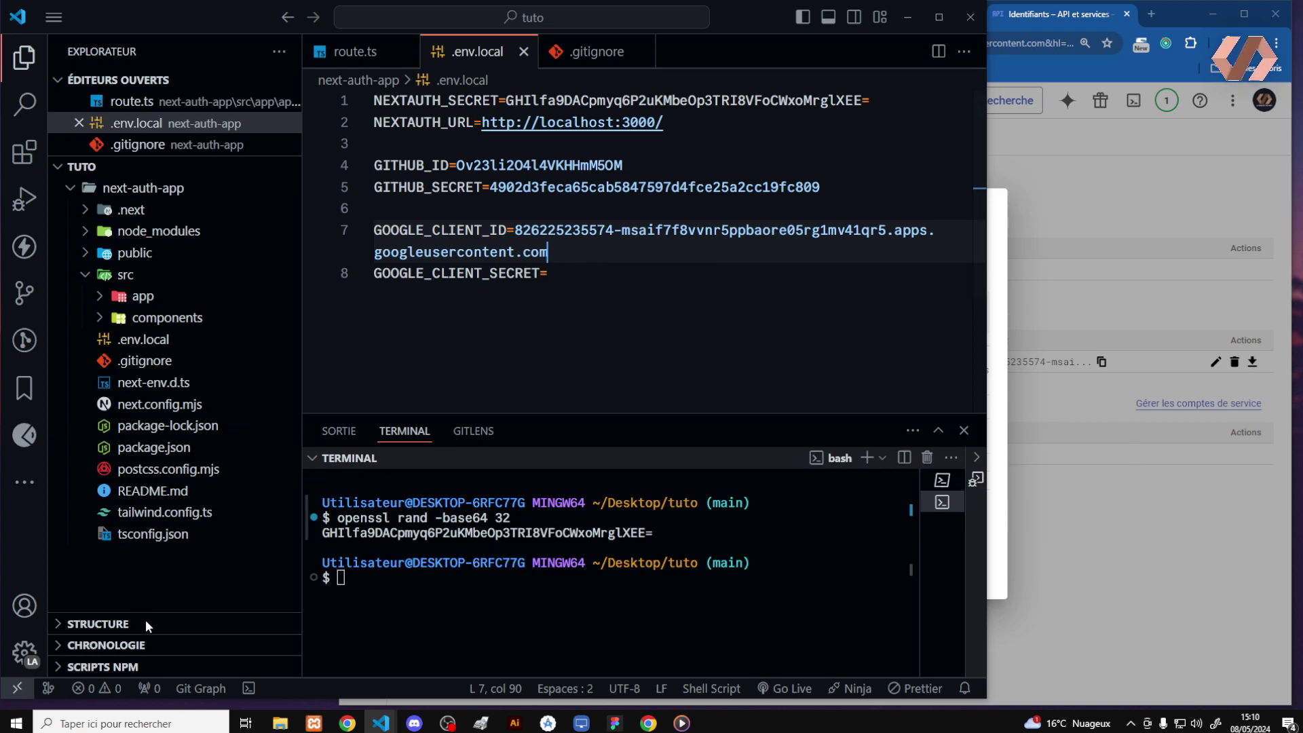
# Paste the Google client secret after GOOGLE_CLIENT_SECRET= in .env.local
pyautogui.click(1032, 516)
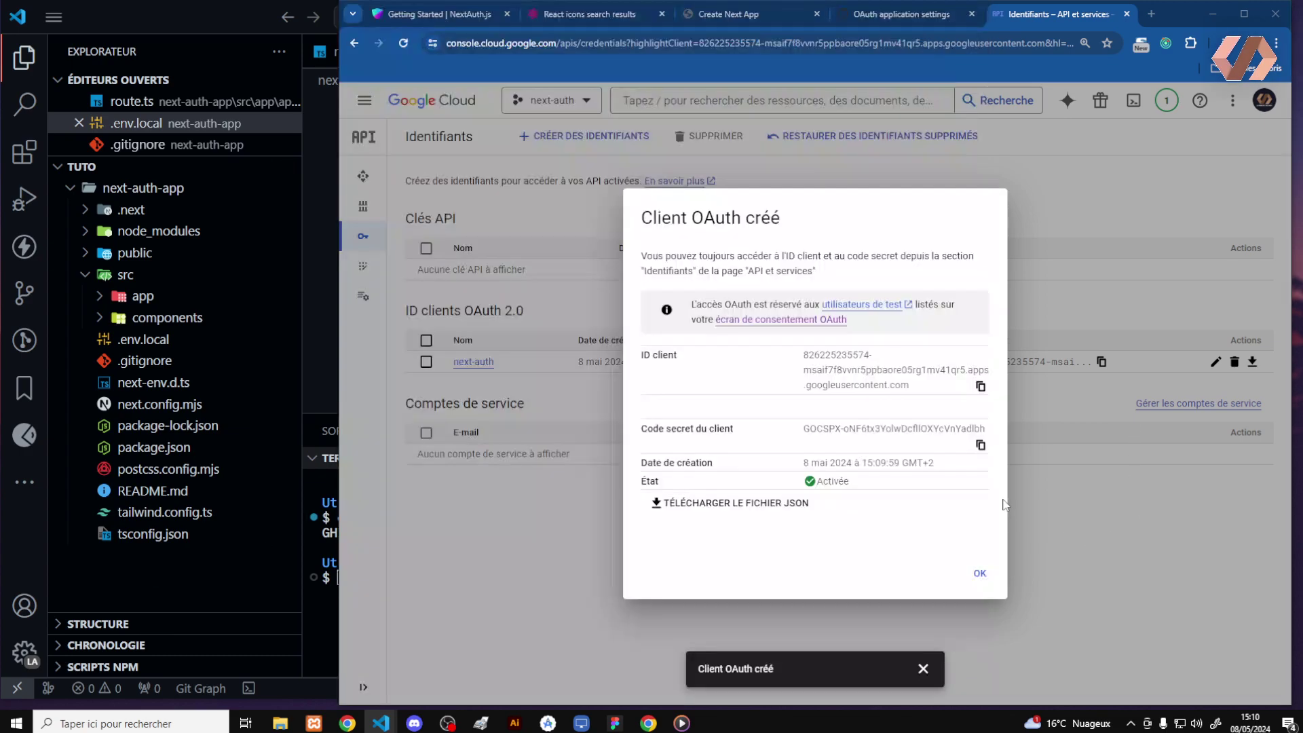
pyautogui.click(981, 446)
pyautogui.hotkey('alt', 'Tab')
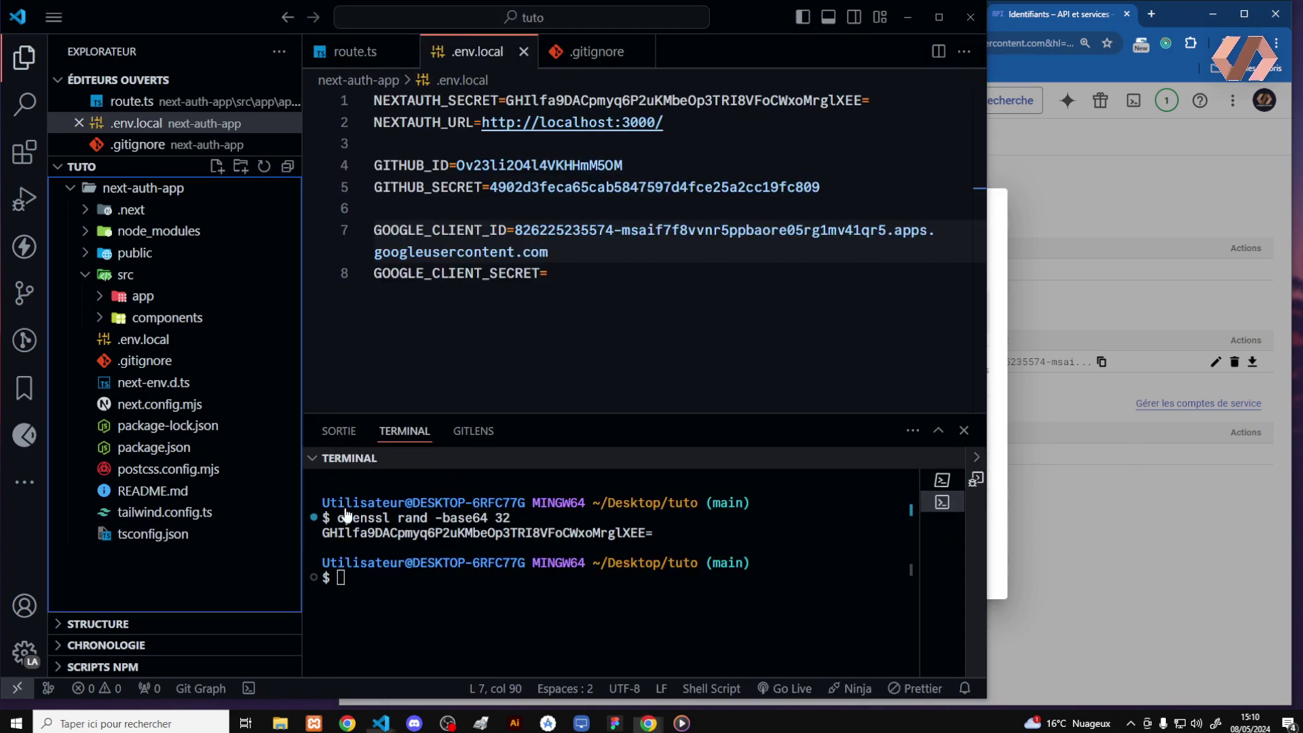
pyautogui.click(600, 278)
pyautogui.hotkey('ctrl', 'v')
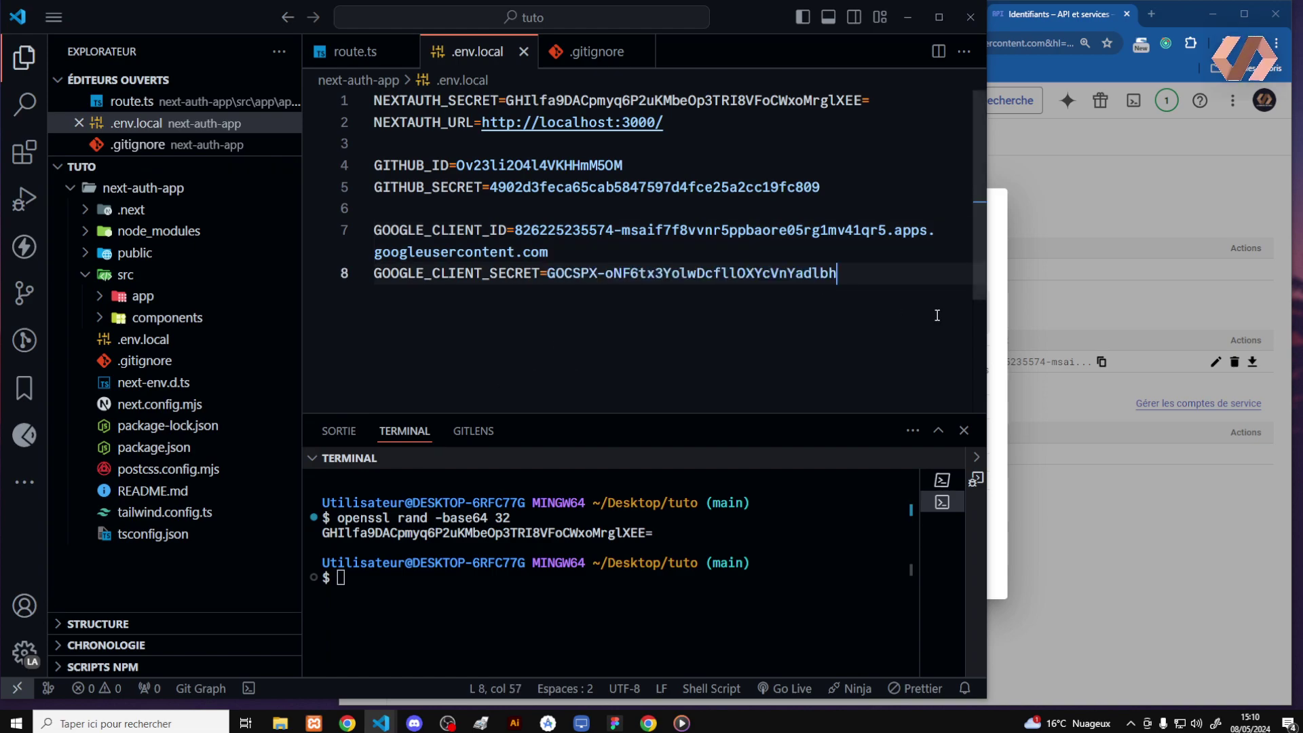
pyautogui.click(1070, 282)
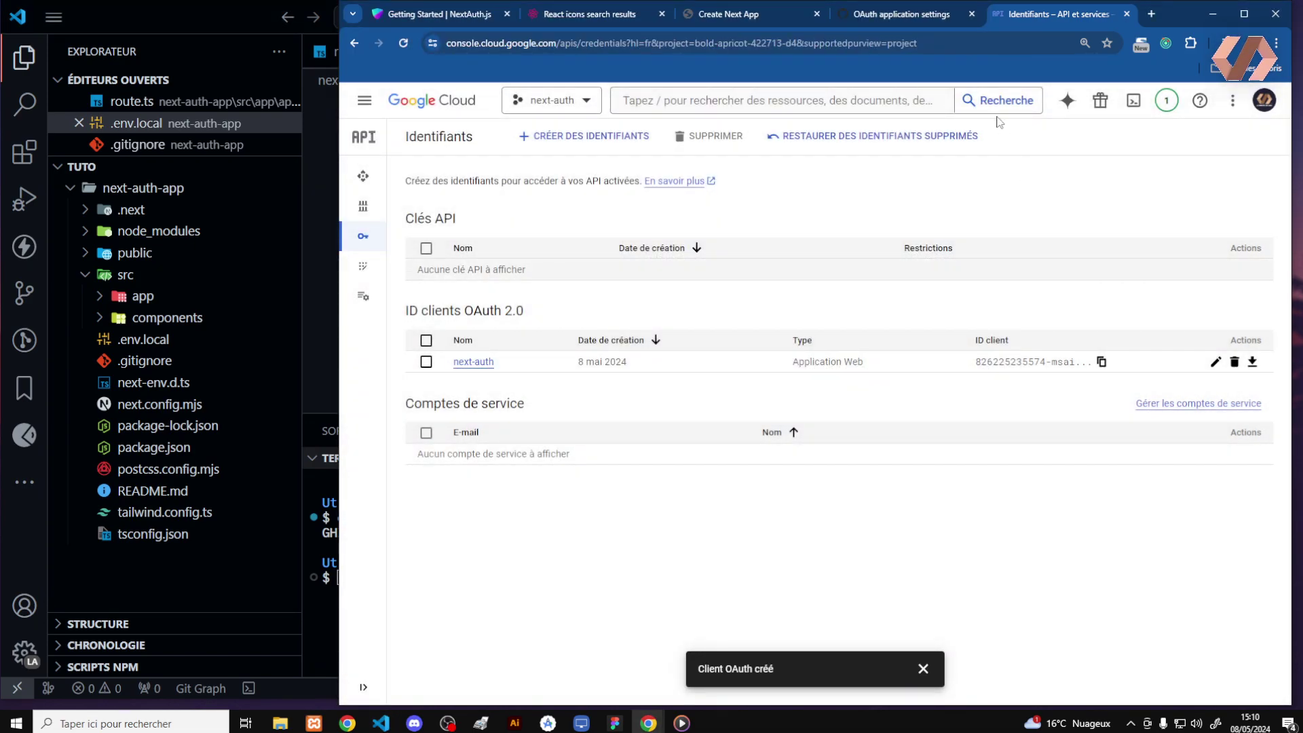
# Review the GitHub OAuth app tab and the Create Next App homepage, then return to .env.local in VS Code
pyautogui.click(929, 20)
pyautogui.click(753, 14)
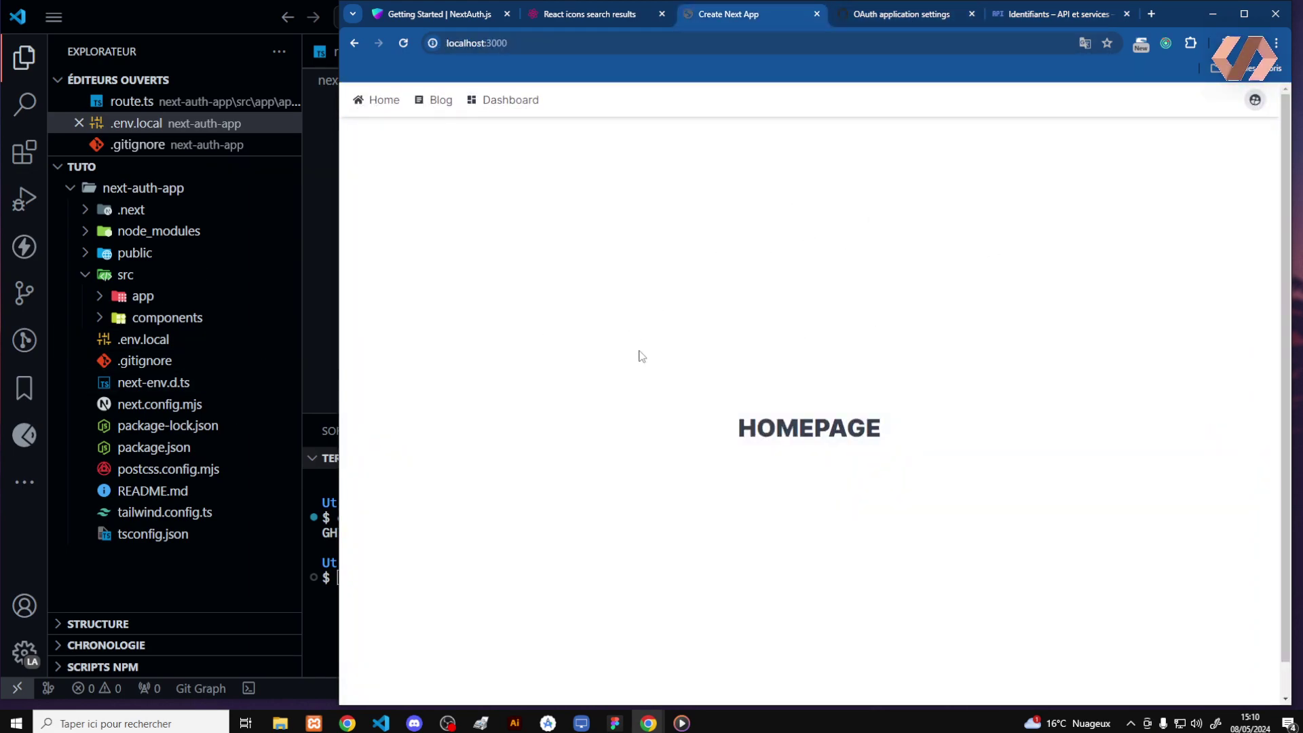
pyautogui.click(231, 572)
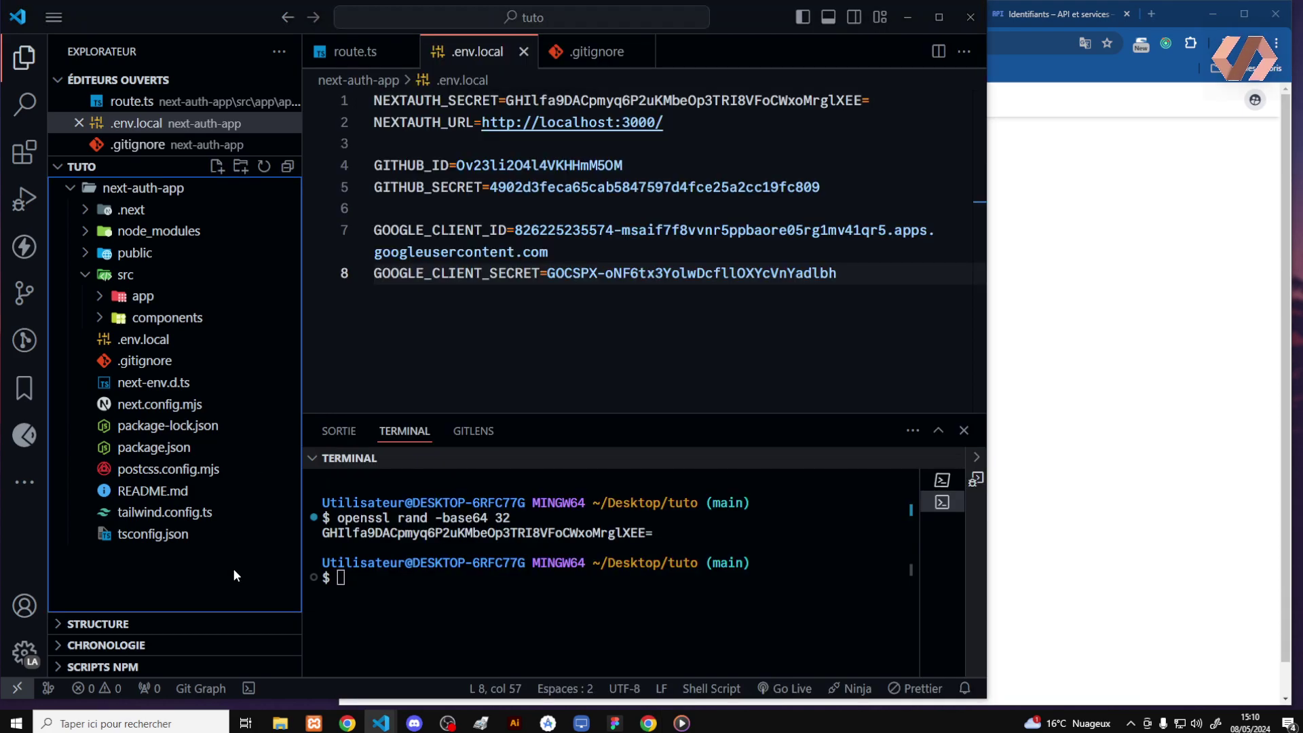